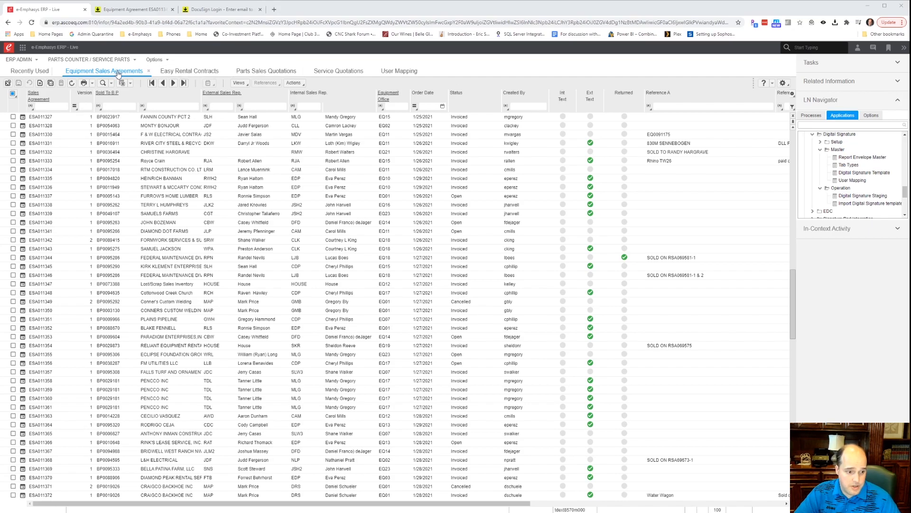
Tick the checkbox for sales agreement ESA011350 in the Equipment Sales Agreements list.
left_click(13, 310)
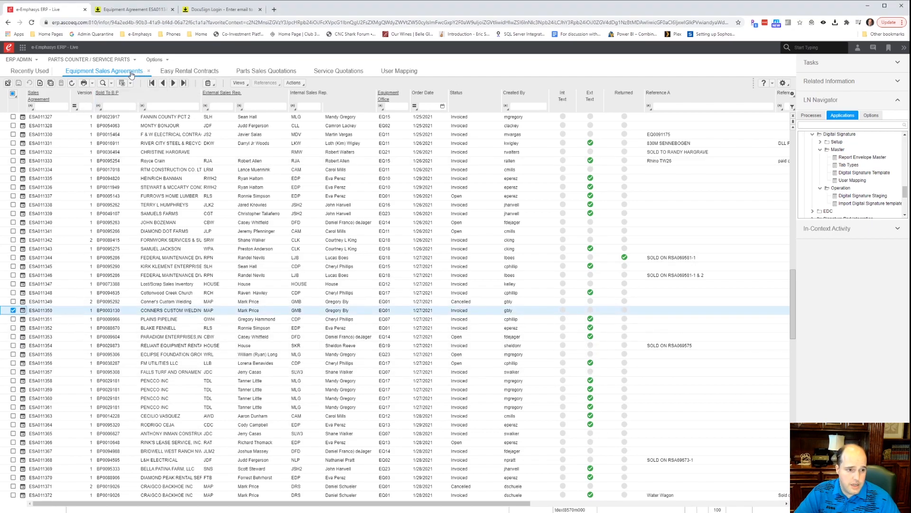
Print ESA011350 as a full Sales Agreement to device DCUSGN to reach Digital Signature Details.
left_click(84, 83)
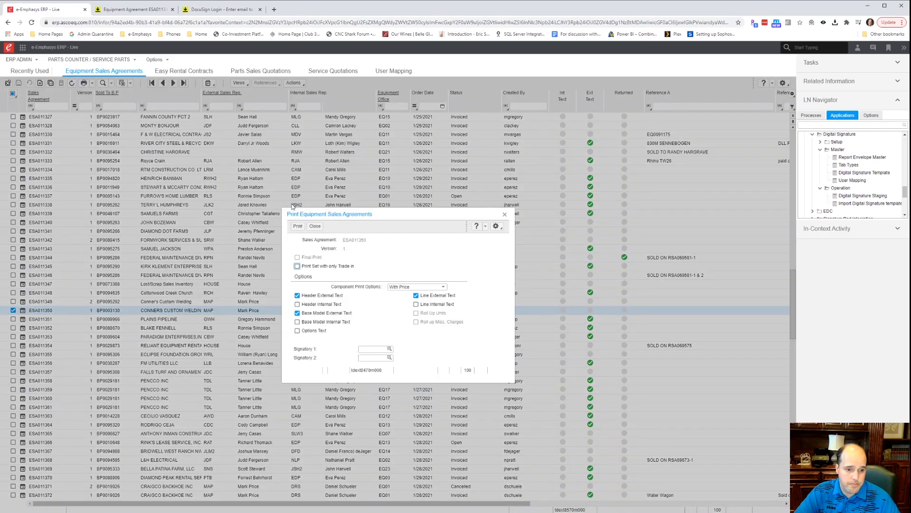
left_click(298, 227)
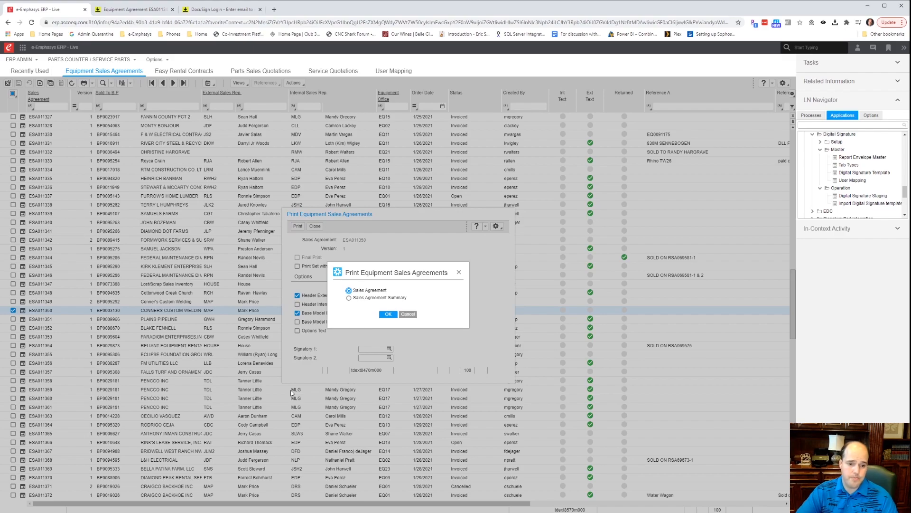
left_click(388, 313)
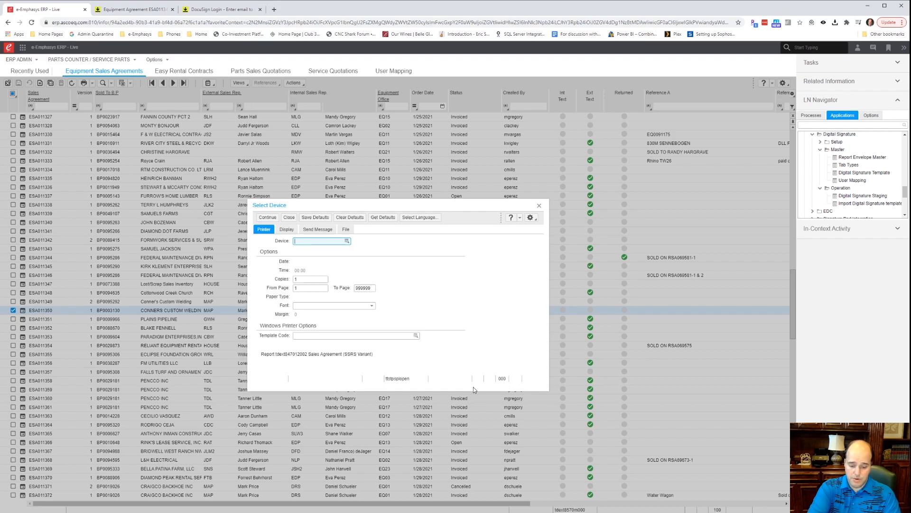
type("SGN")
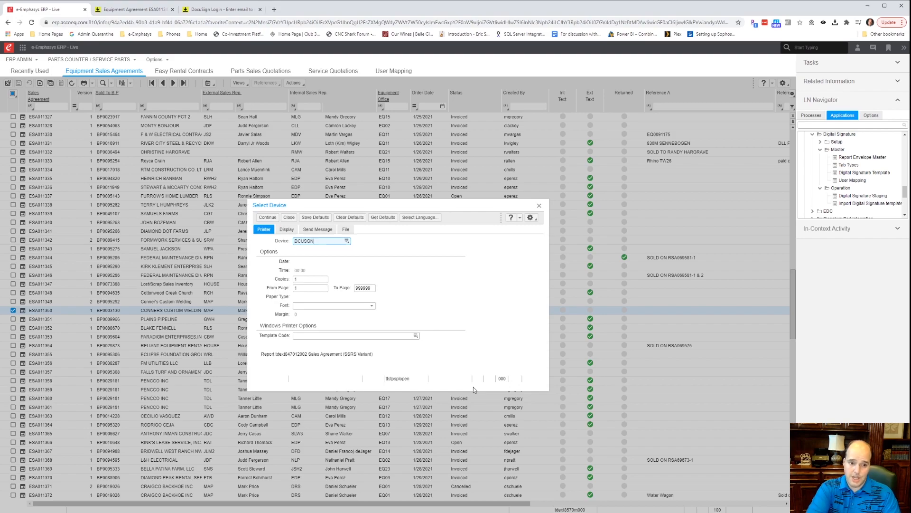
left_click(267, 217)
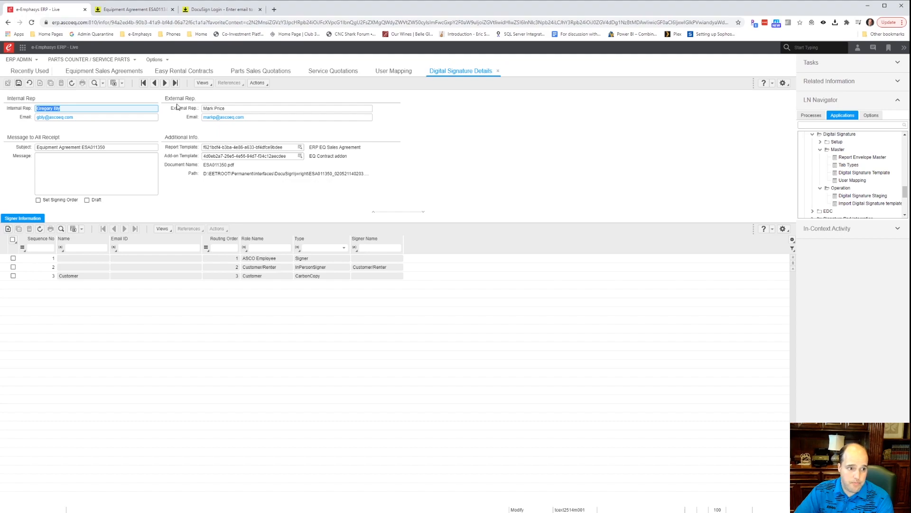
Delete the Internal Rep and External Rep email addresses and tick the Draft checkbox.
left_click(97, 119)
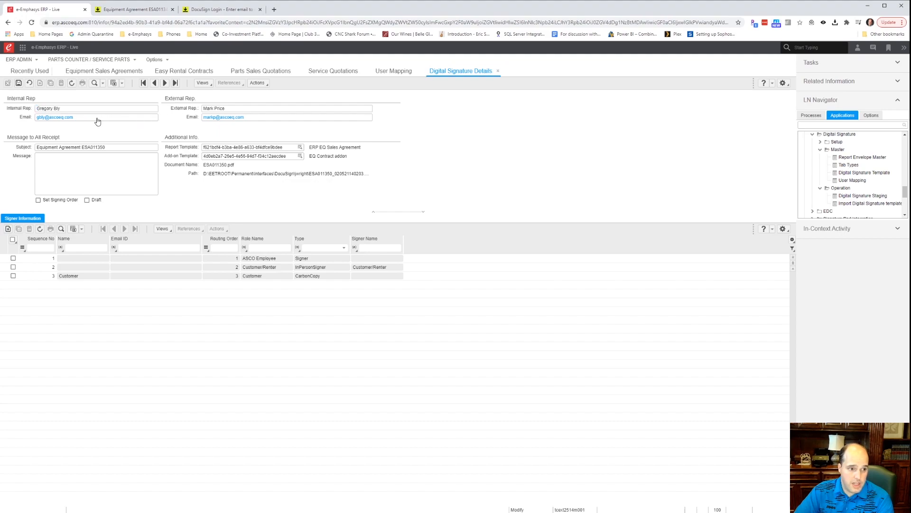
left_click_drag(94, 120, 11, 122)
key("Delete")
left_click(266, 119)
key("Delete")
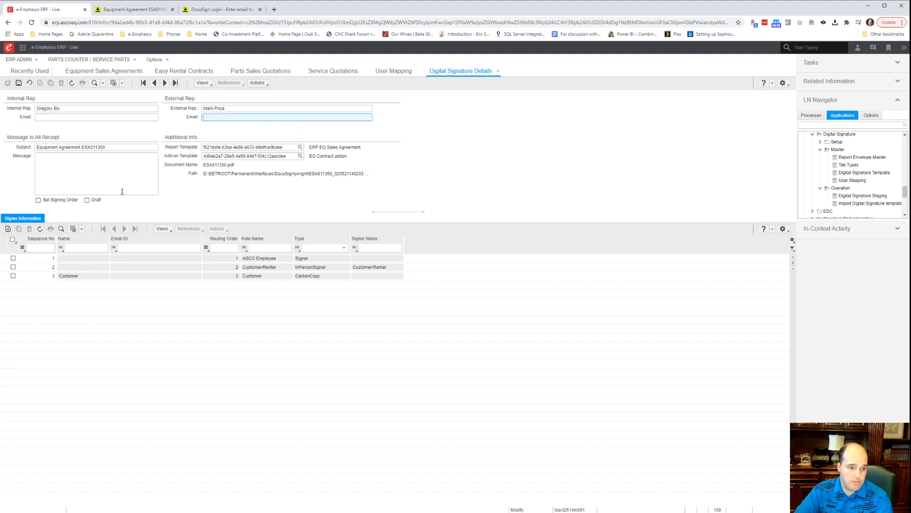
left_click(87, 200)
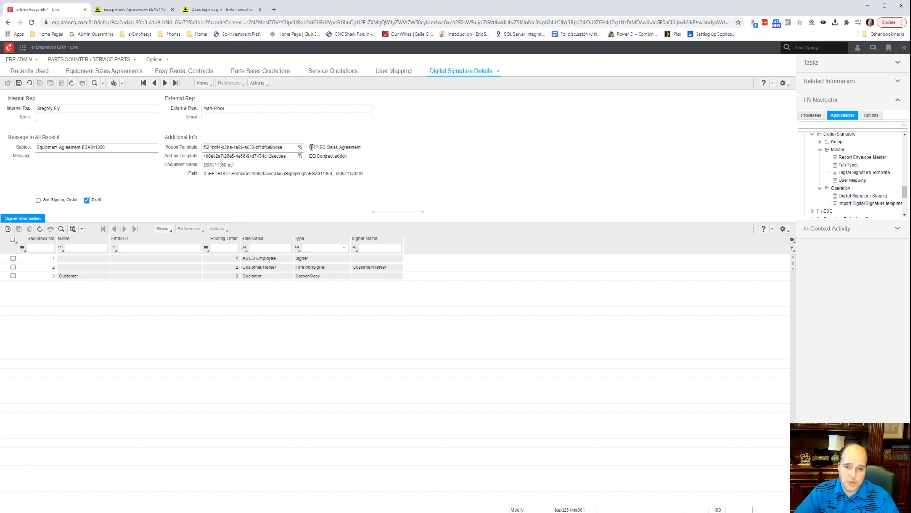
left_click_drag(310, 147, 345, 155)
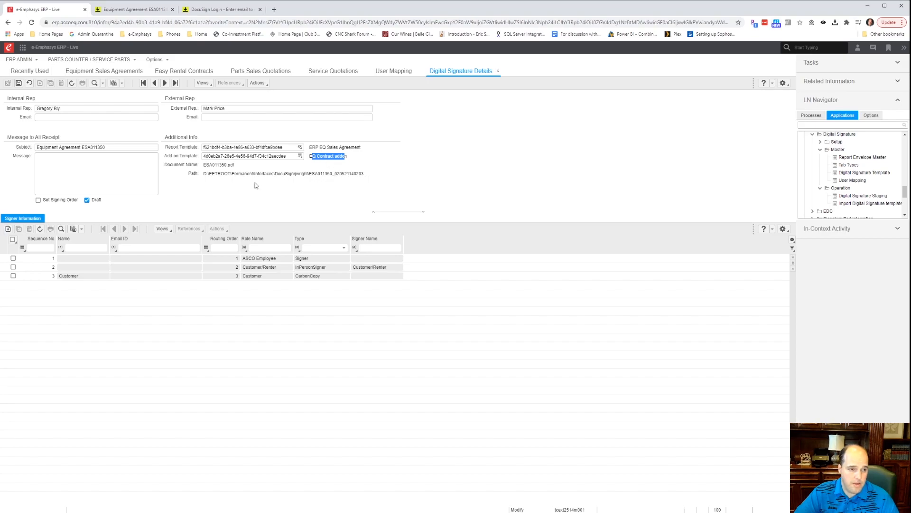
left_click(80, 261)
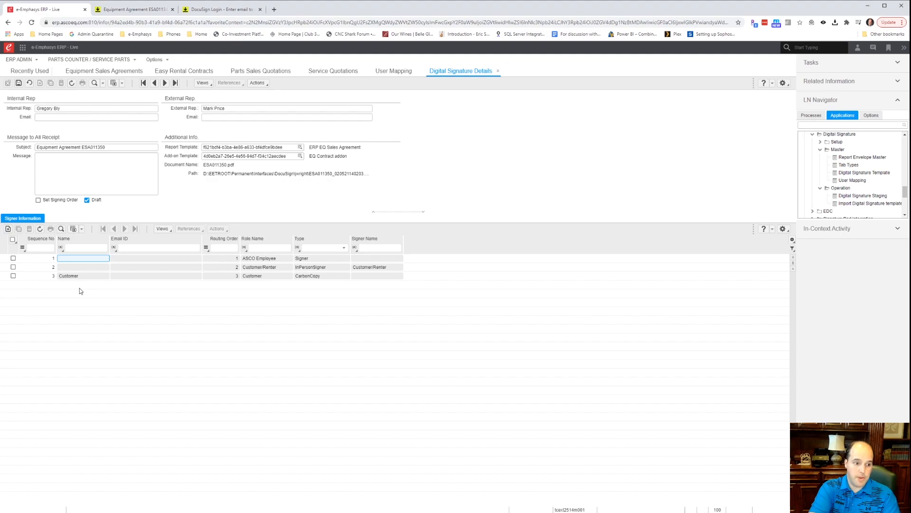
Enter the first signer's name and email address, then copy that email.
key("Tab")
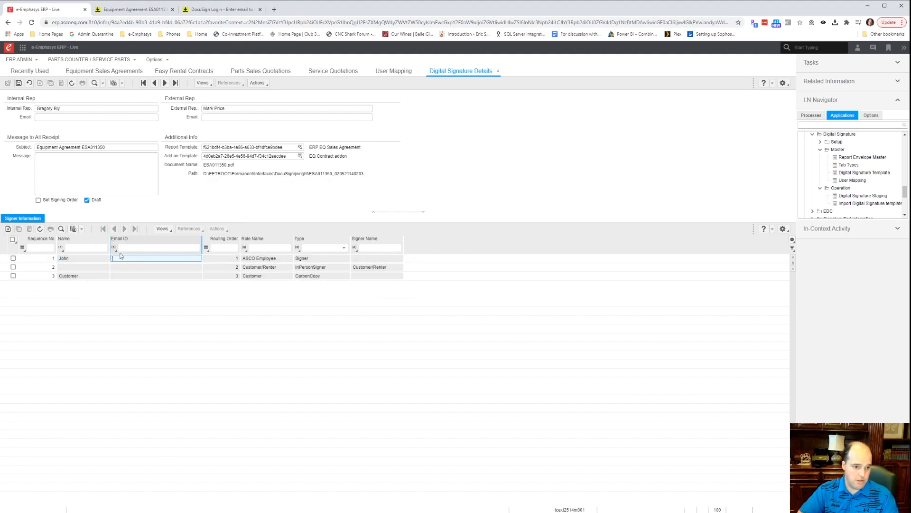
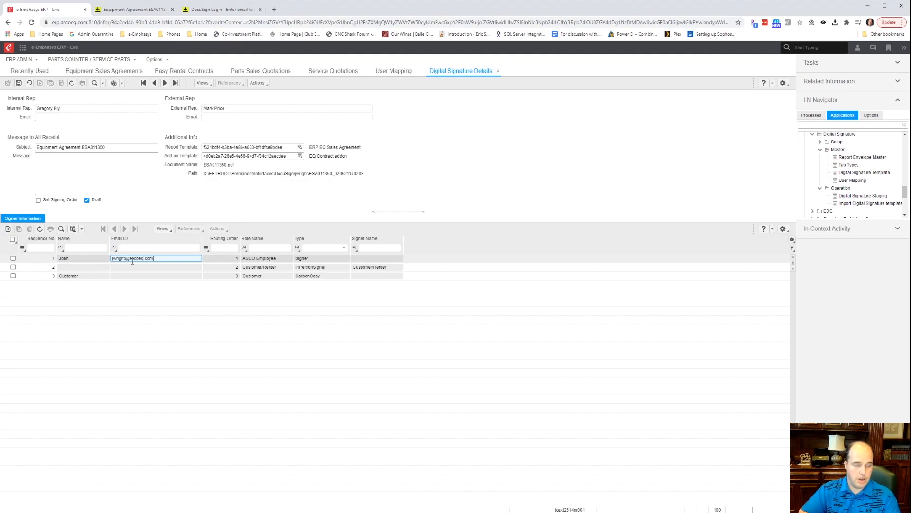
left_click_drag(156, 259, 127, 258)
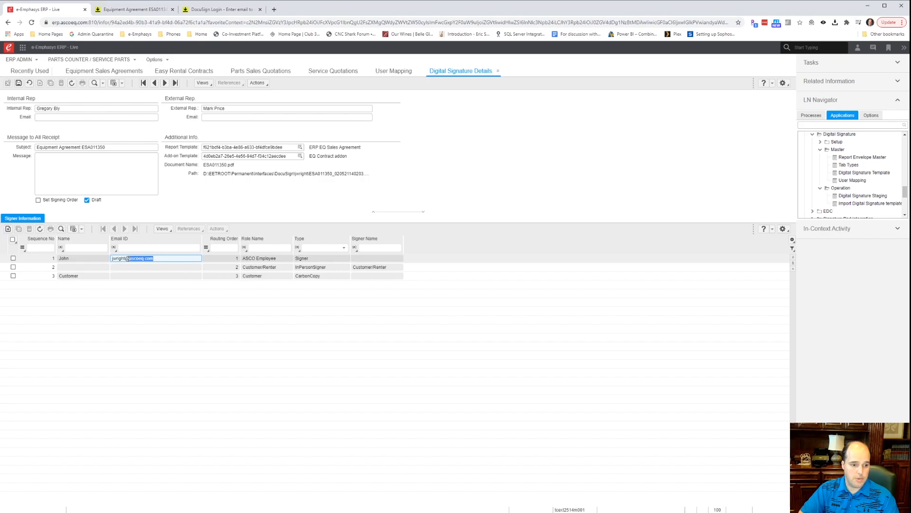
key("ctrl+c")
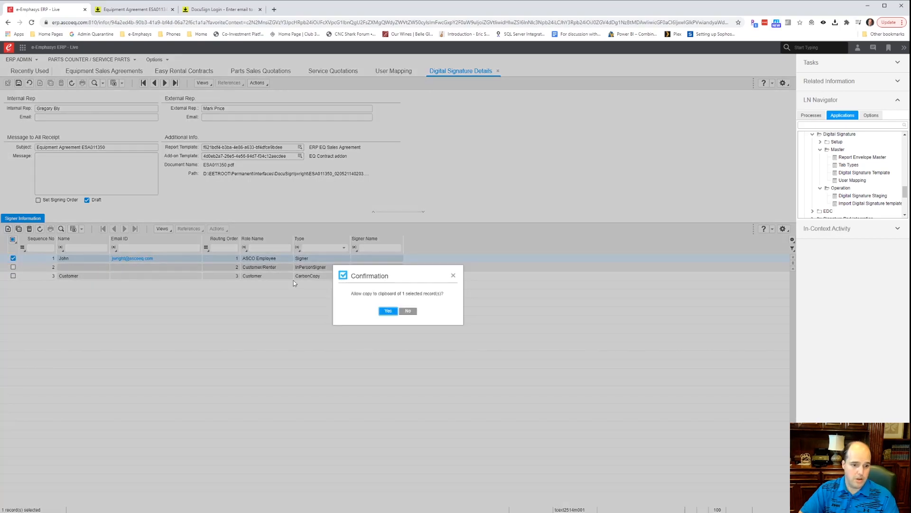
left_click(407, 311)
left_click(161, 259)
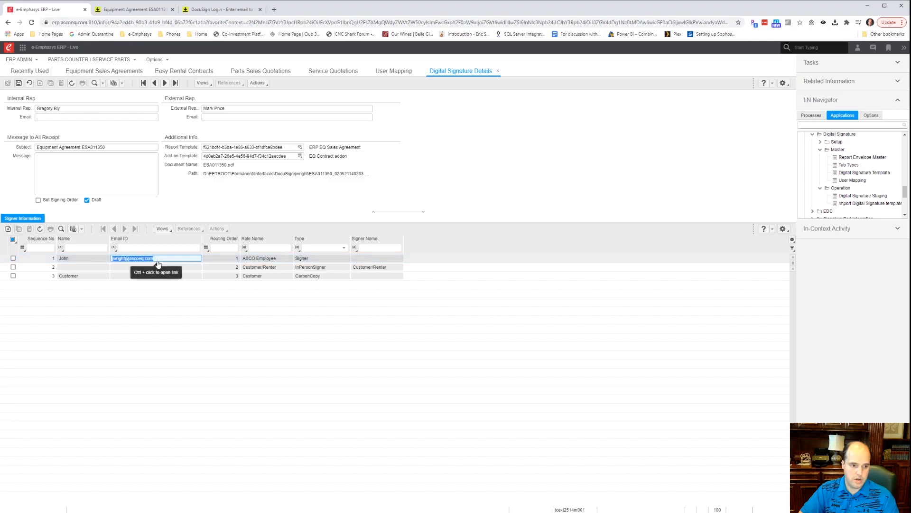
Name the second signer and paste the same email into signer rows 2 and 3.
left_click(86, 267)
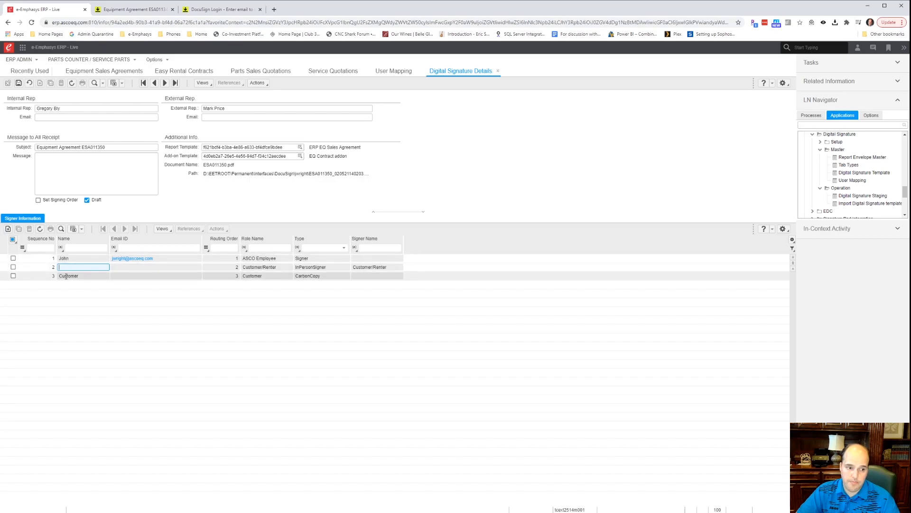
type("John")
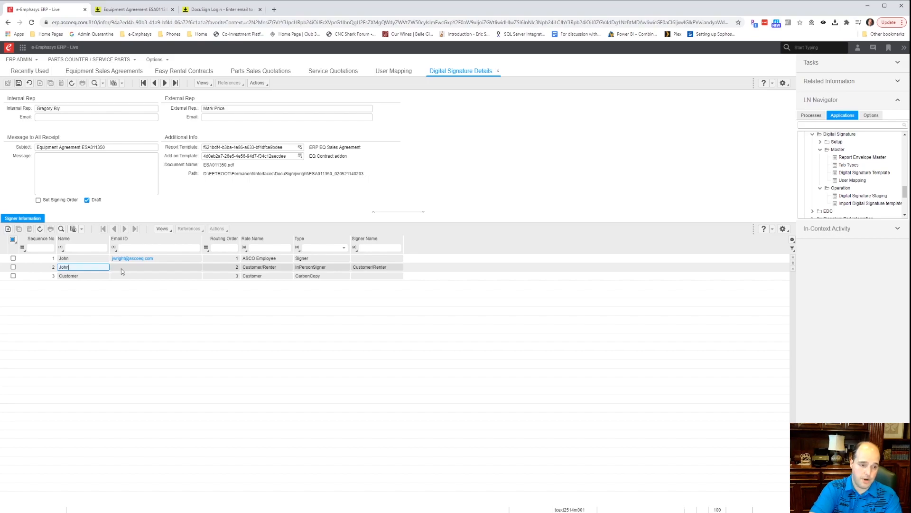
left_click(121, 268)
key("ctrl+v")
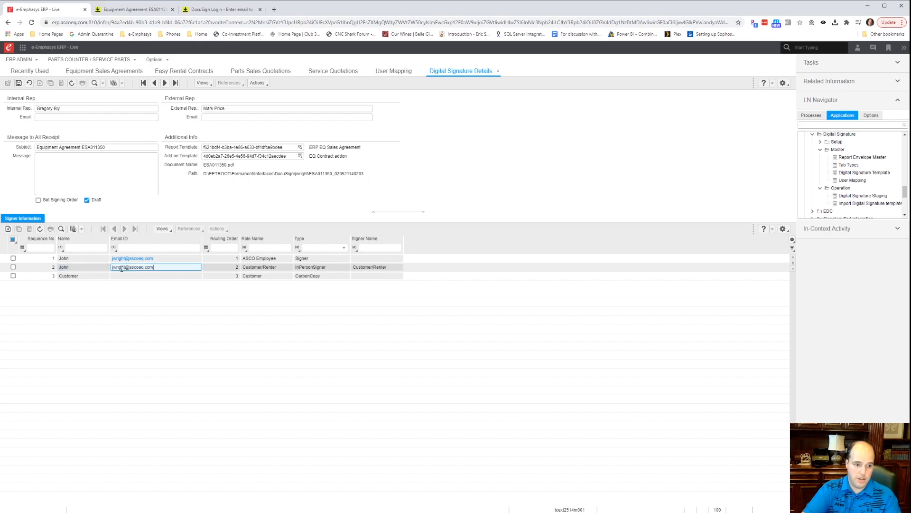
left_click(127, 276)
key("ctrl+v")
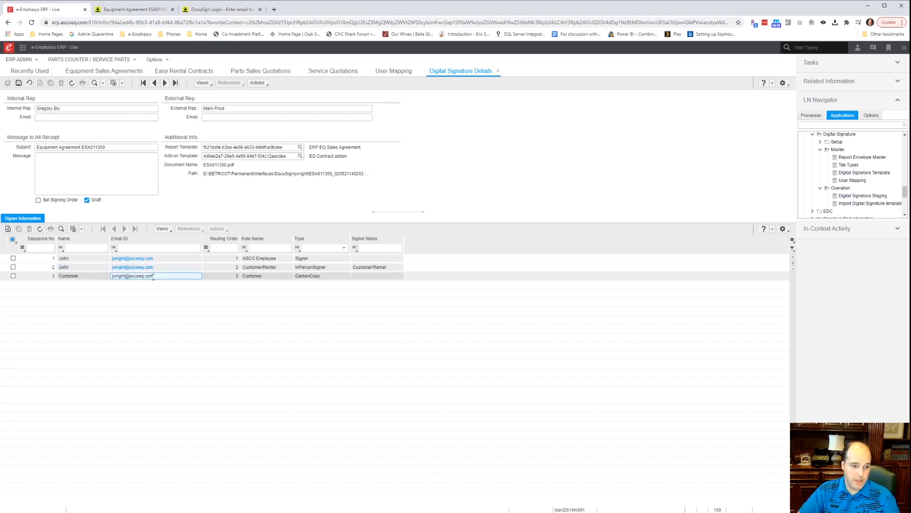
left_click(224, 305)
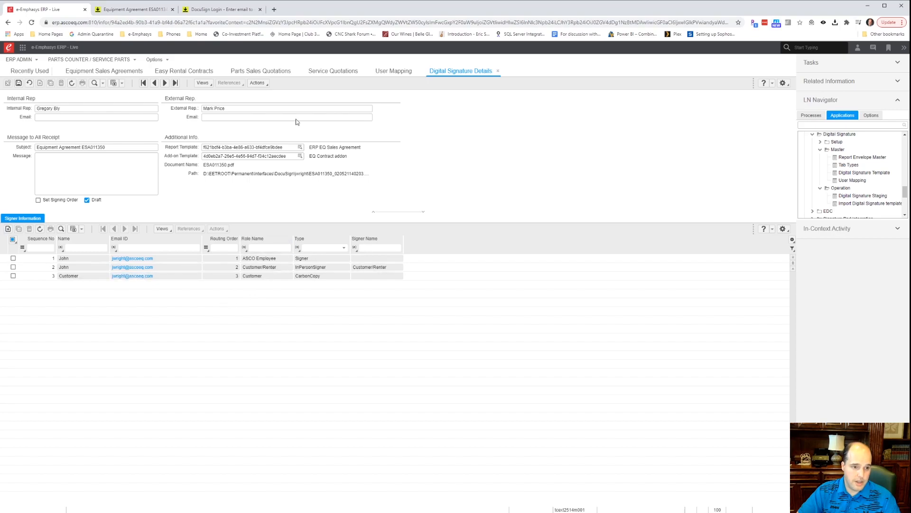
Send ESA011350's signature details to DocuSign, acknowledge completion, and switch to the DocuSign browser.
left_click(265, 88)
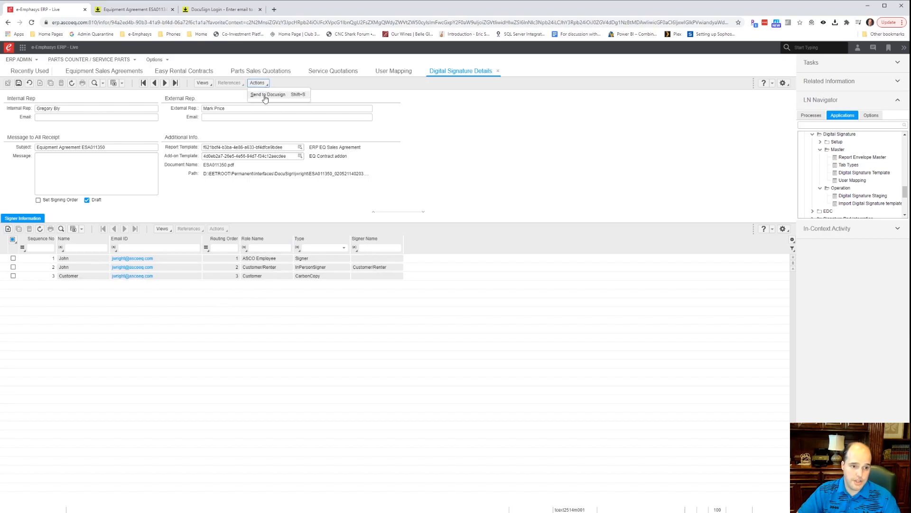
left_click(266, 96)
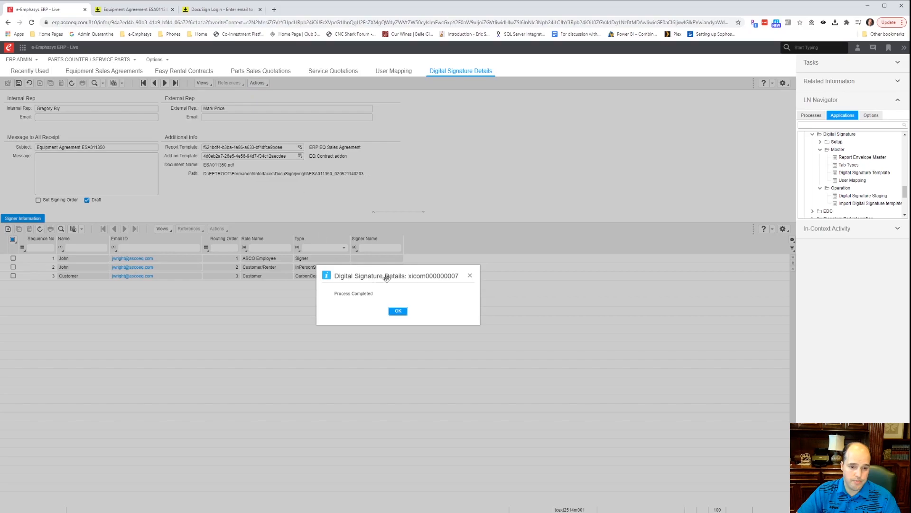
left_click(398, 310)
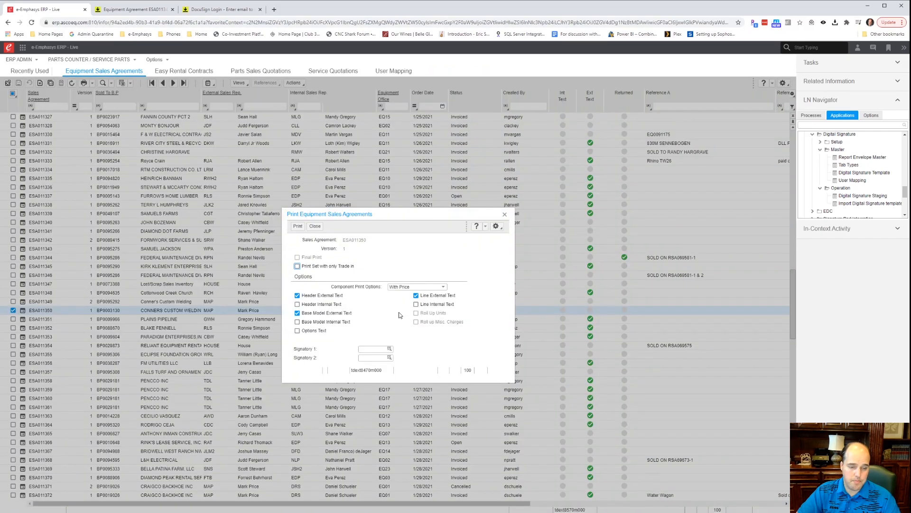
left_click(137, 9)
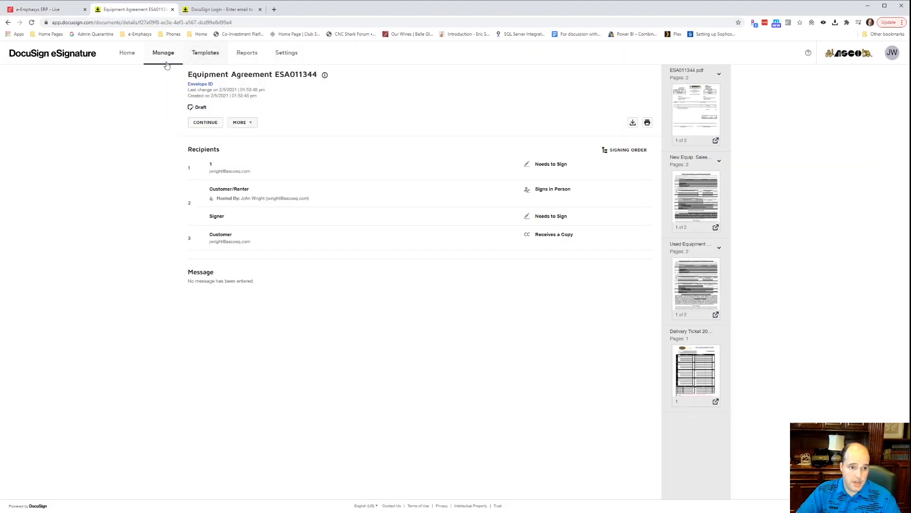
Open the Equipment Agreement ESA011350 envelope from the refreshed DocuSign Drafts list.
left_click(126, 53)
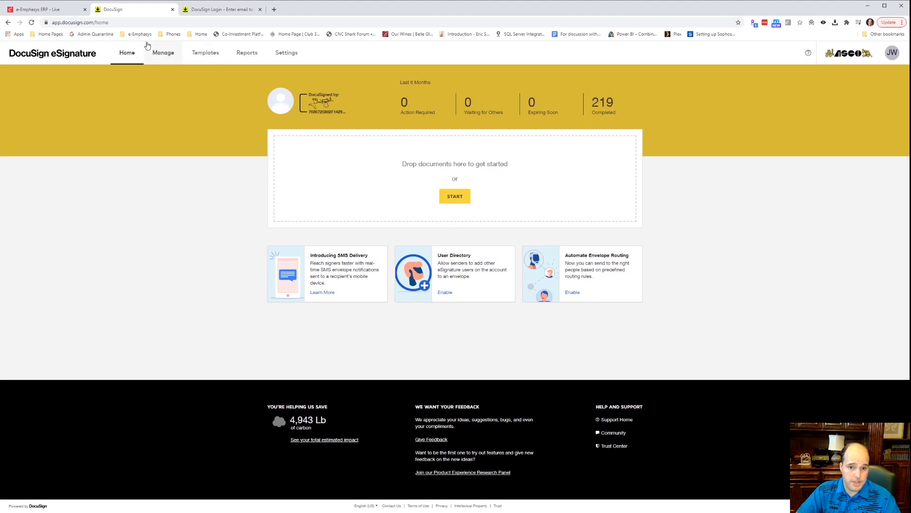
left_click(164, 53)
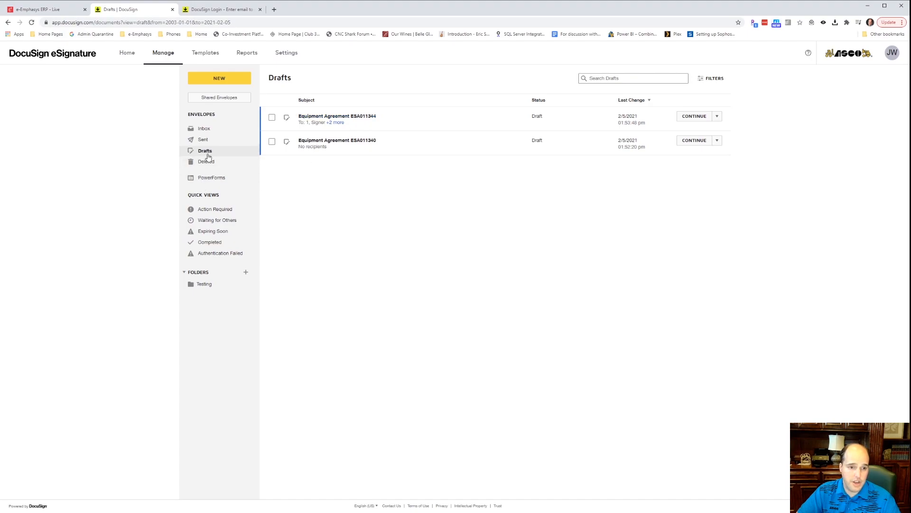
left_click(32, 23)
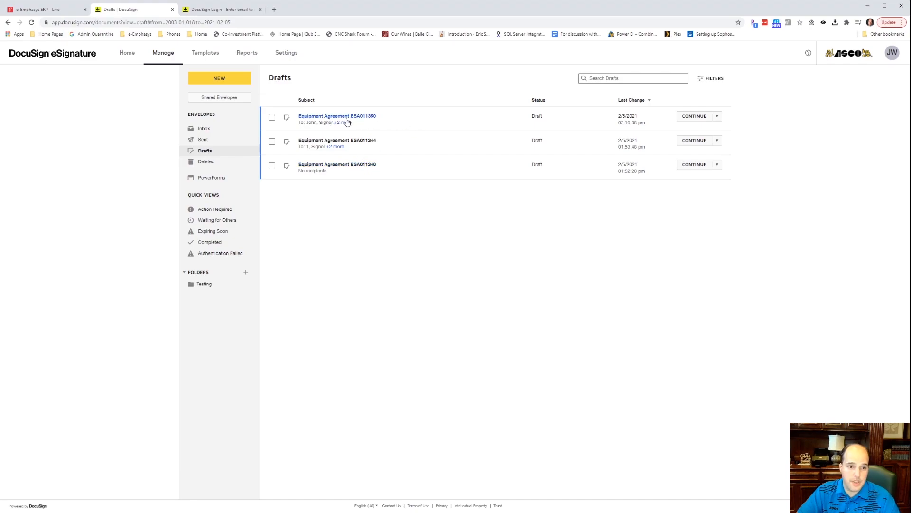
left_click(369, 117)
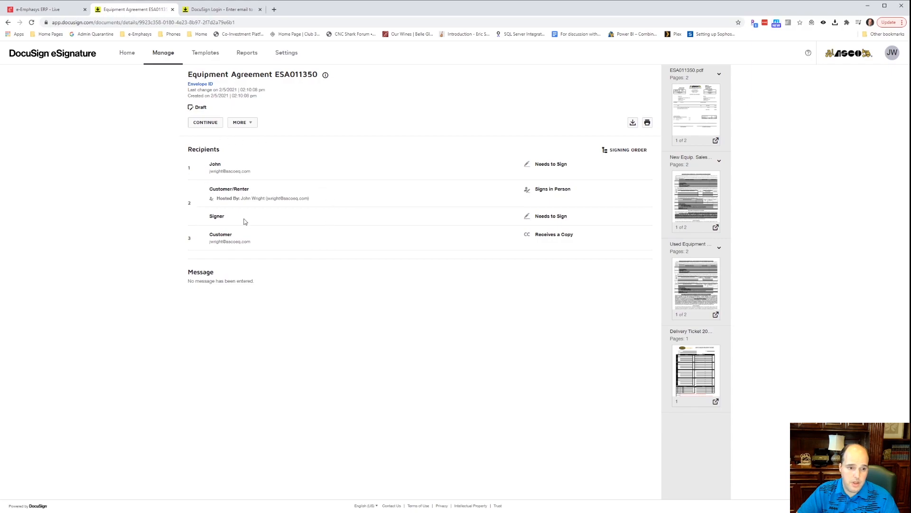
Review the Customer/Renter in-person signer details and continue into the envelope editor.
left_click_drag(242, 198, 327, 198)
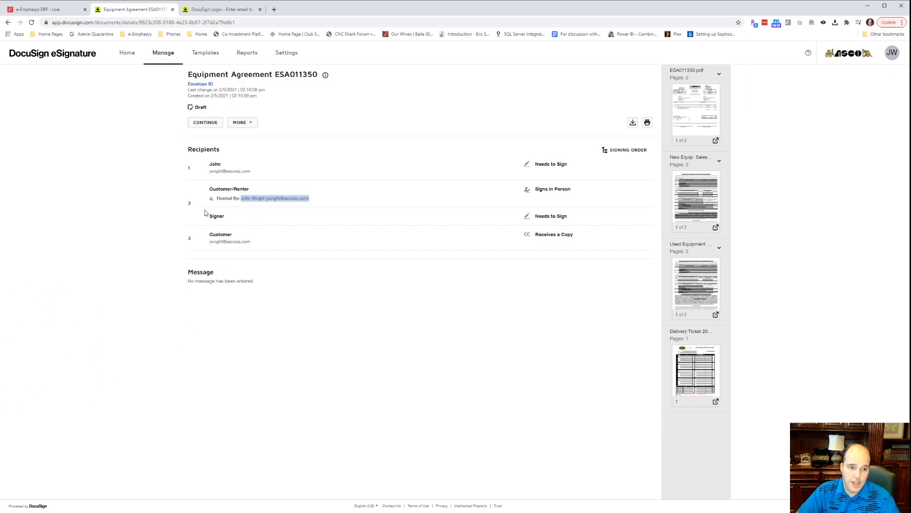
left_click(251, 190)
left_click_drag(208, 192, 248, 189)
left_click(209, 192)
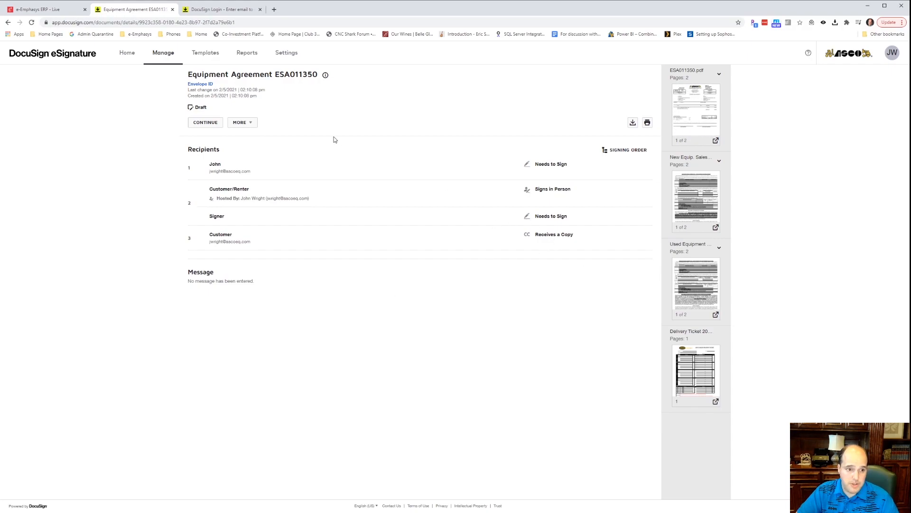
left_click(206, 122)
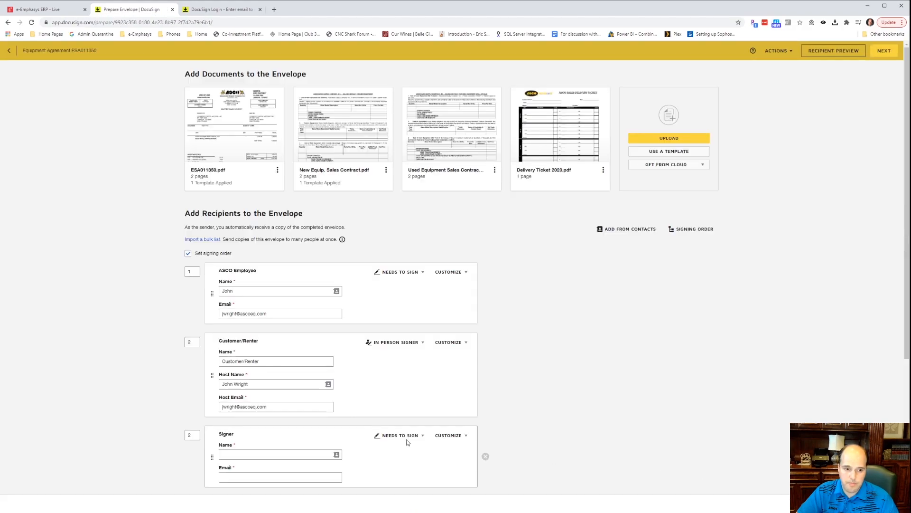
Remove the empty Signer recipient and proceed to signature field placement.
scroll(303, 427, "down", 5)
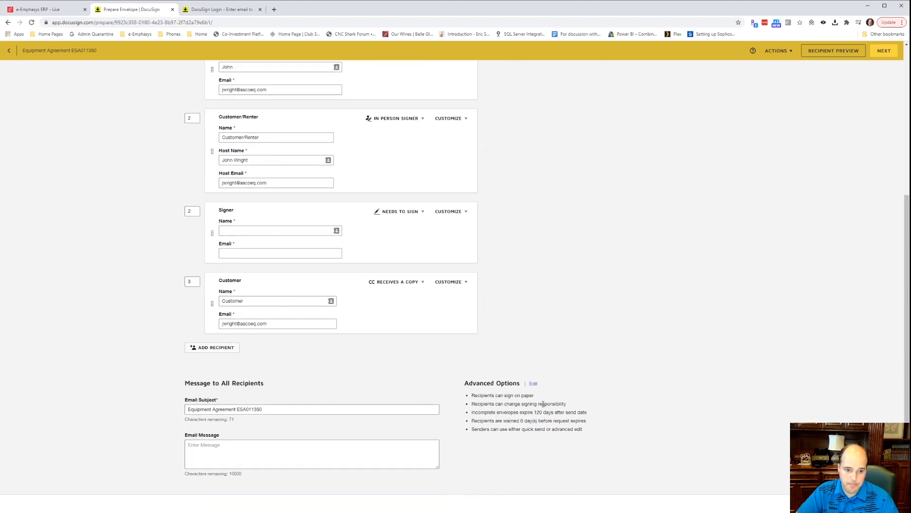
left_click(884, 503)
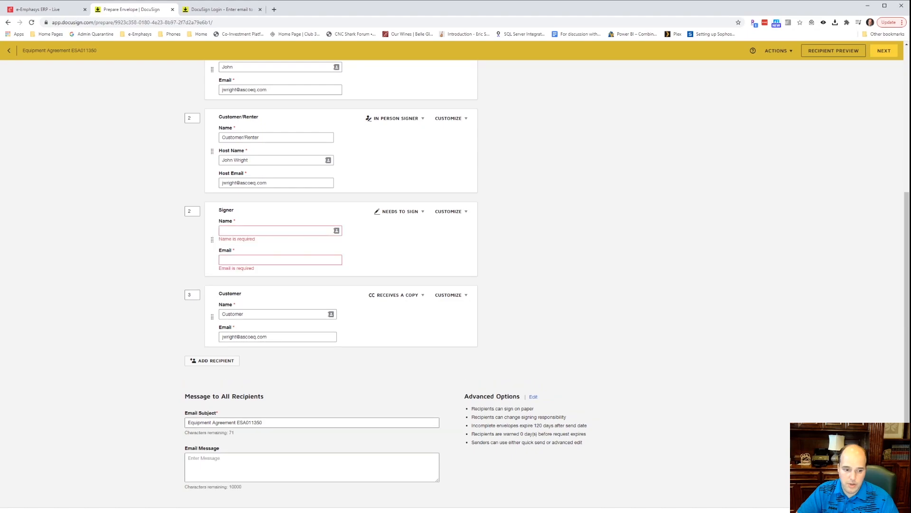
mouse_move(398, 259)
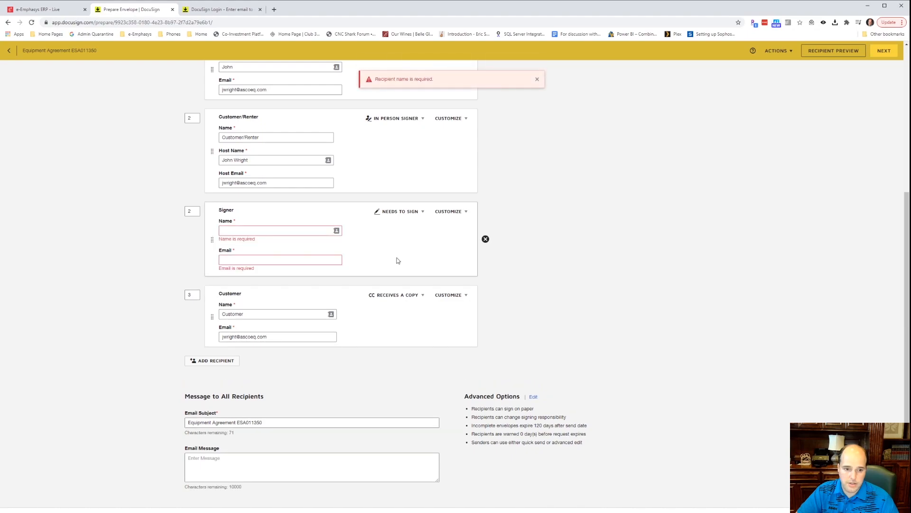
left_click(485, 239)
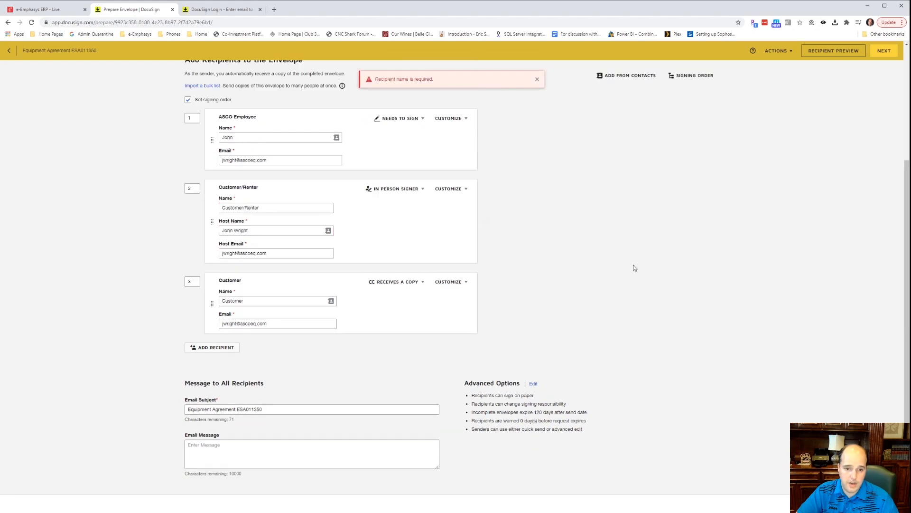
left_click(883, 503)
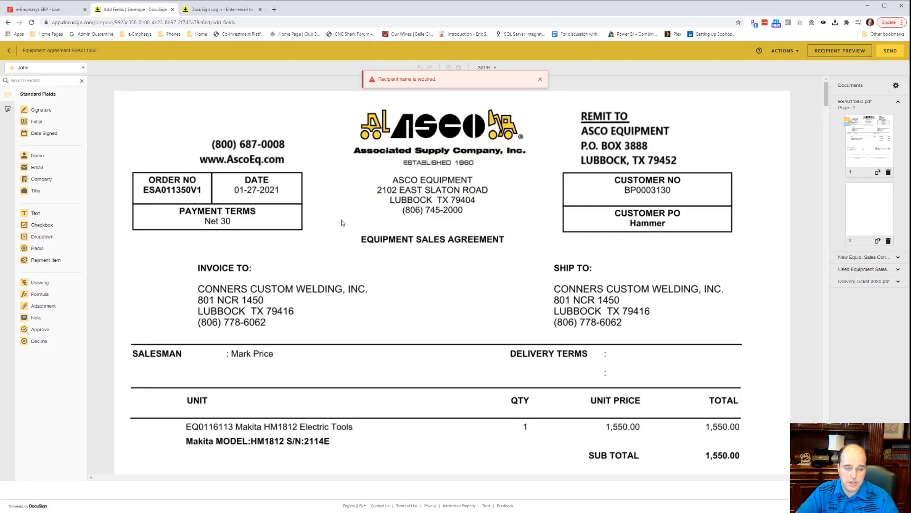
left_click(540, 80)
Scroll through all the envelope's documents to review the placed signature fields.
scroll(381, 213, "down", 1)
scroll(381, 213, "down", 7)
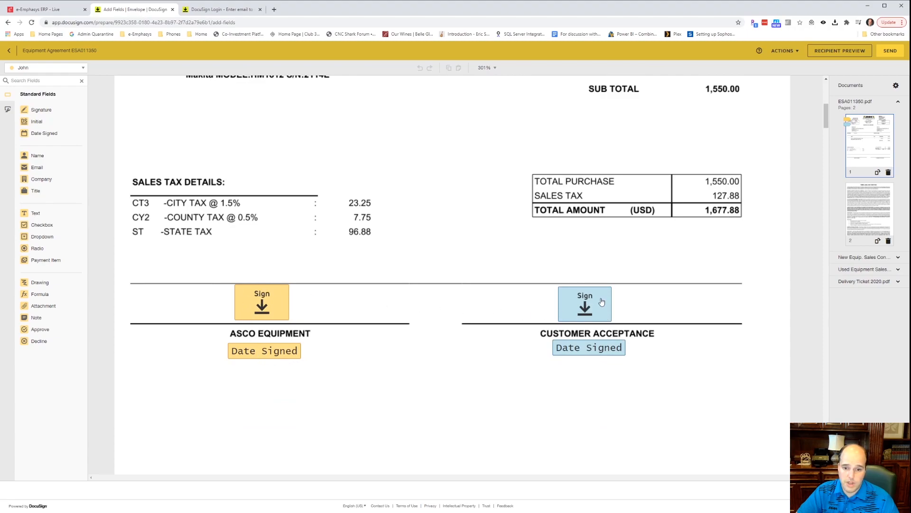
scroll(385, 326, "down", 6)
scroll(386, 323, "down", 15)
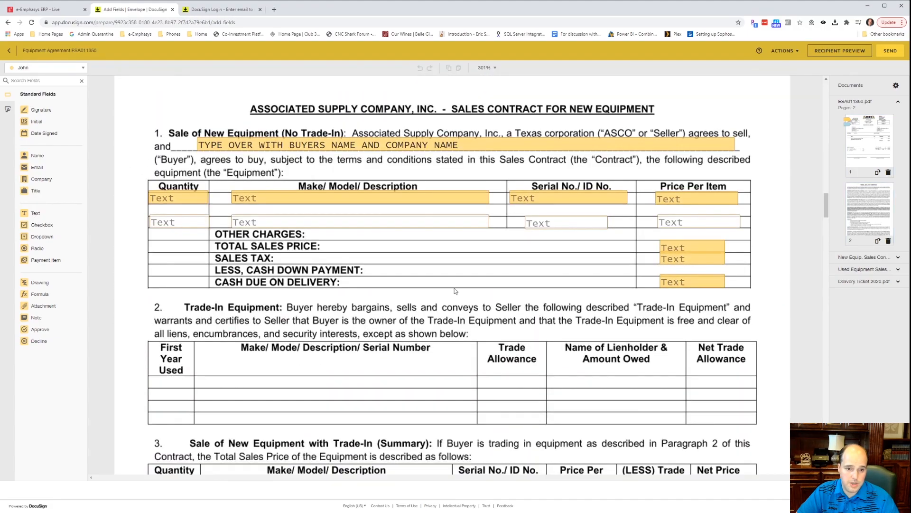
scroll(446, 298, "down", 15)
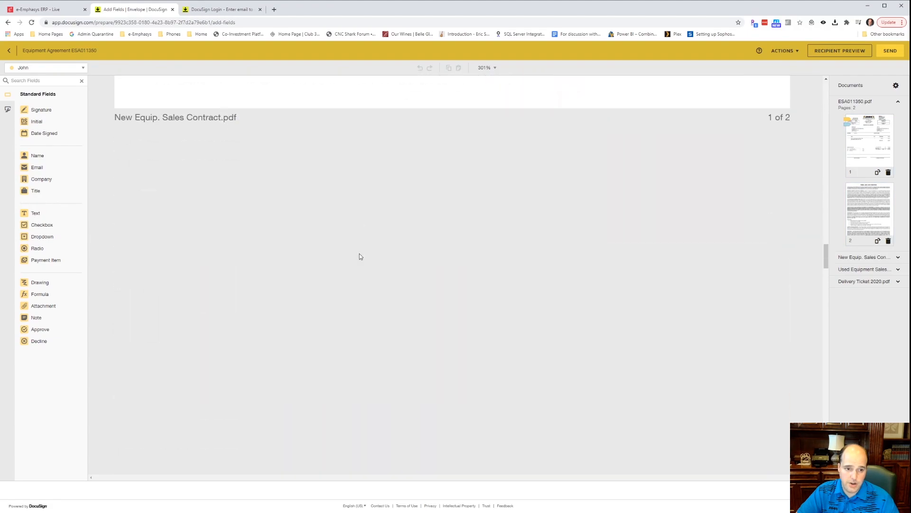
scroll(360, 256, "up", 4)
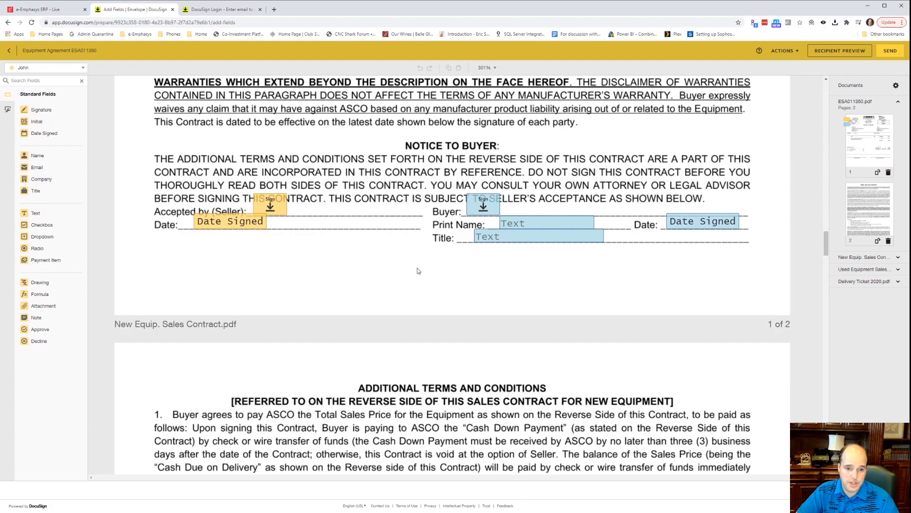
scroll(417, 267, "down", 15)
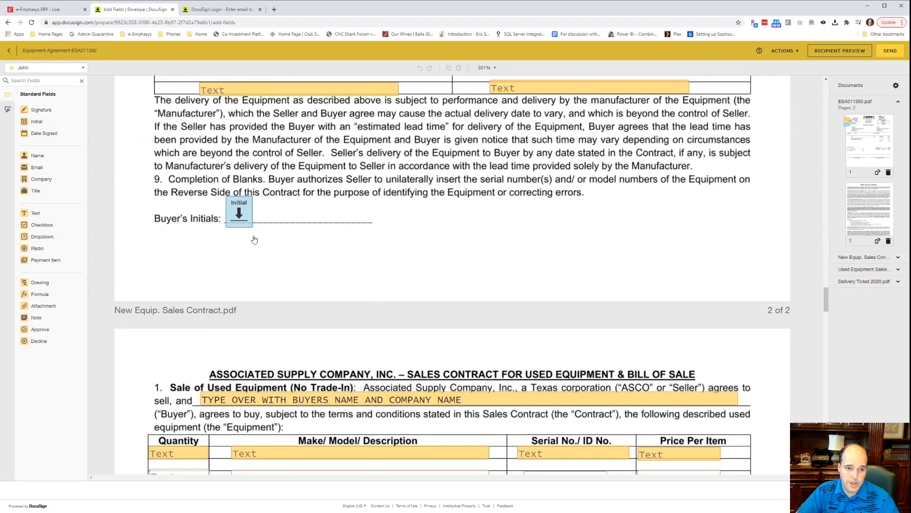
scroll(248, 227, "down", 20)
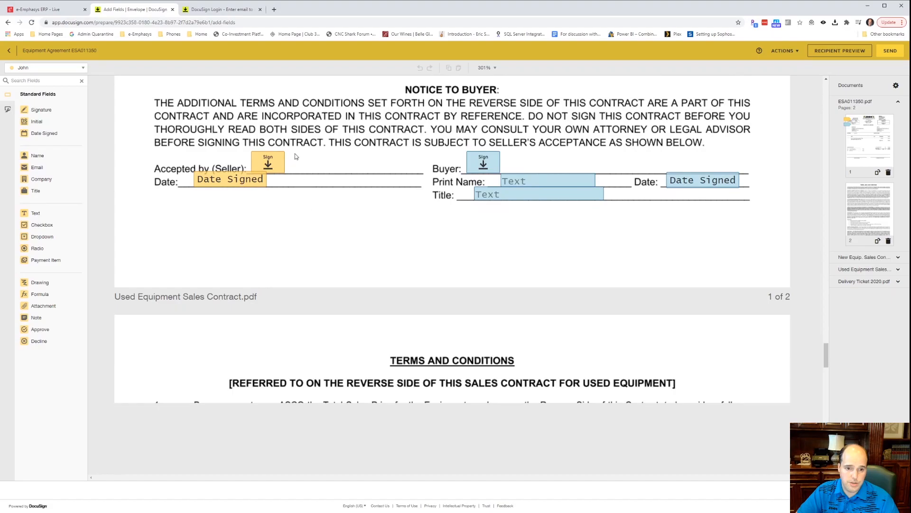
scroll(448, 280, "down", 14)
scroll(448, 280, "down", 15)
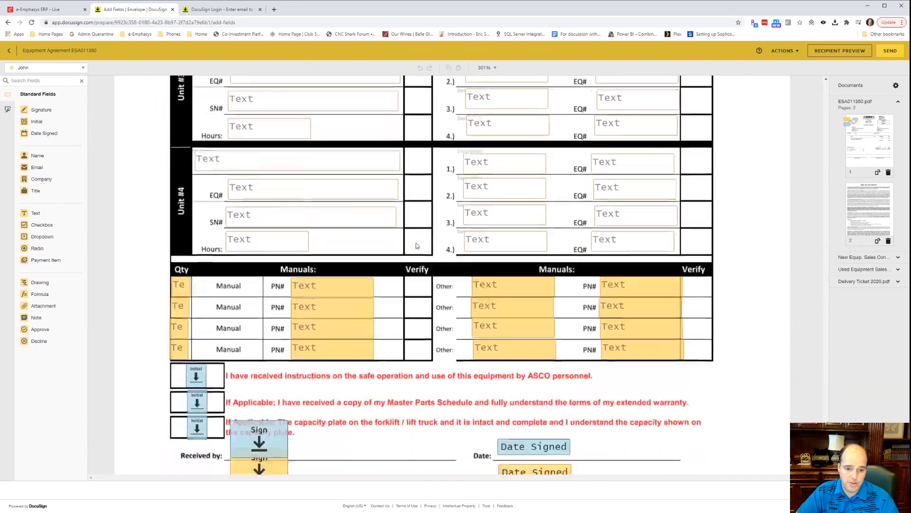
scroll(416, 246, "down", 3)
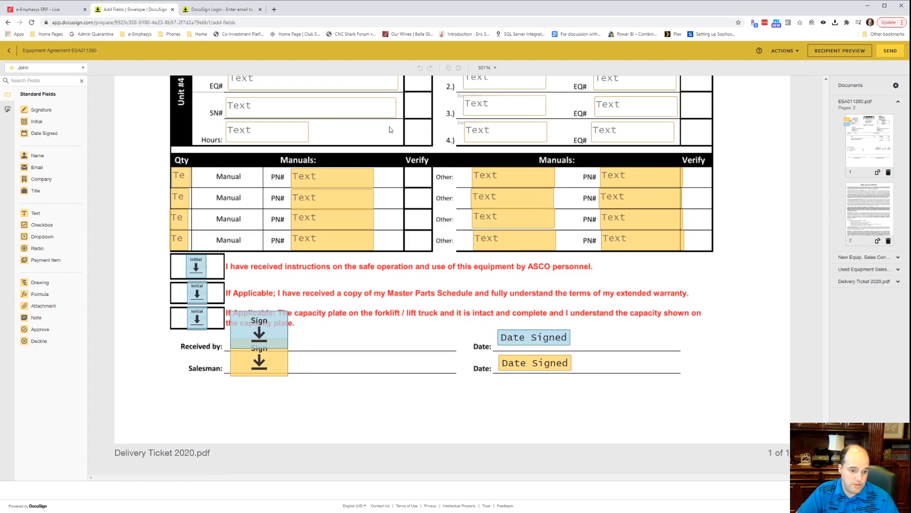
Discard the ESA011350 draft envelope from the Actions menu.
left_click(792, 53)
left_click(779, 91)
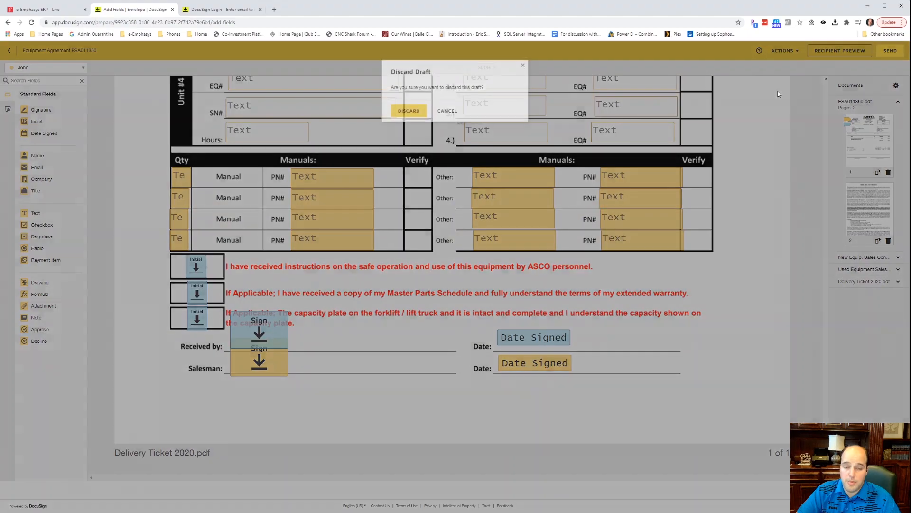
left_click(409, 112)
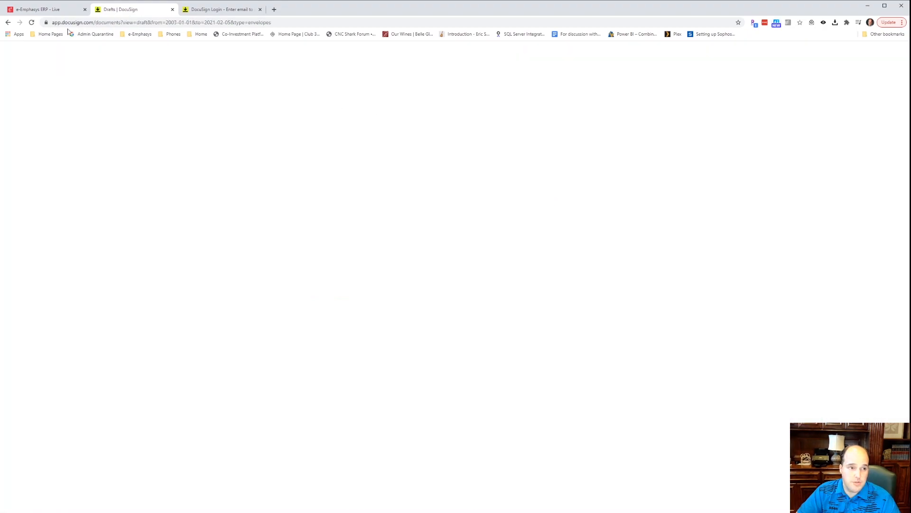
Back in the ERP, close the print dialog and select rental contract RSA070134.
left_click(43, 10)
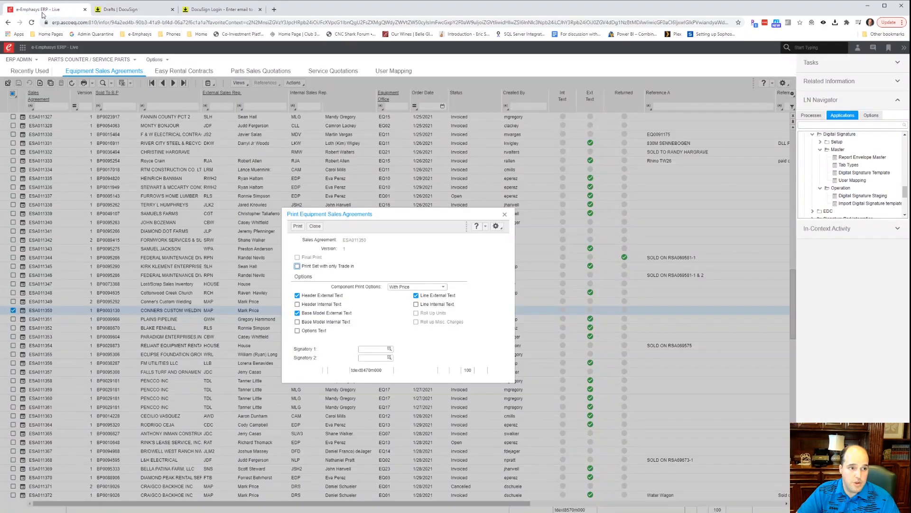
left_click(505, 216)
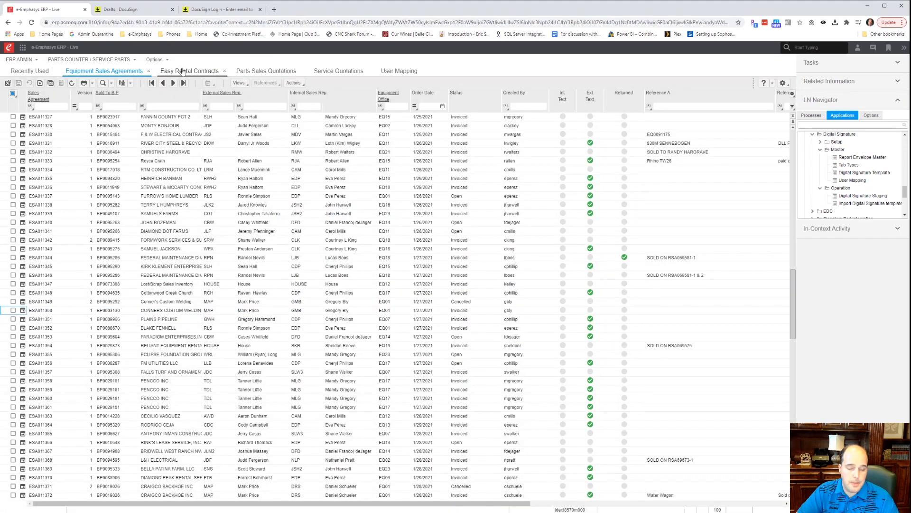
left_click(188, 77)
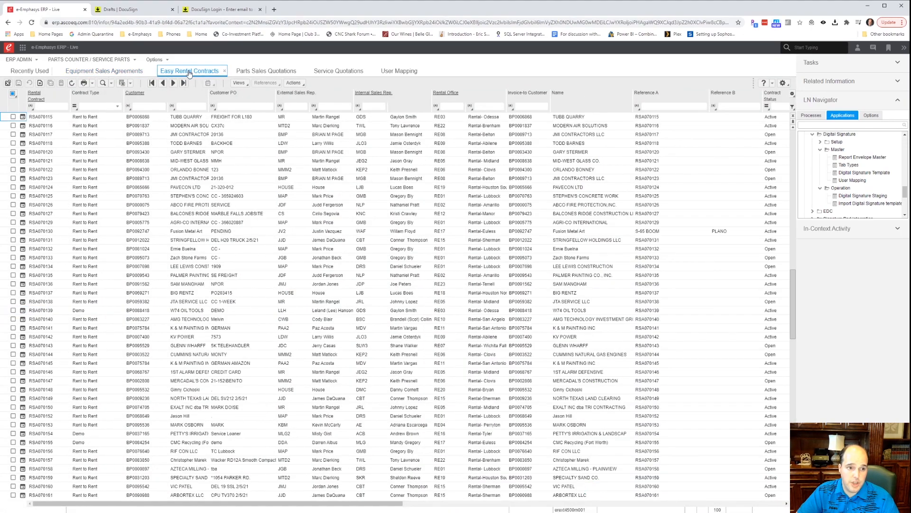
left_click(14, 267)
Print RSA070134 to the DOCUSIGN output device.
left_click(83, 83)
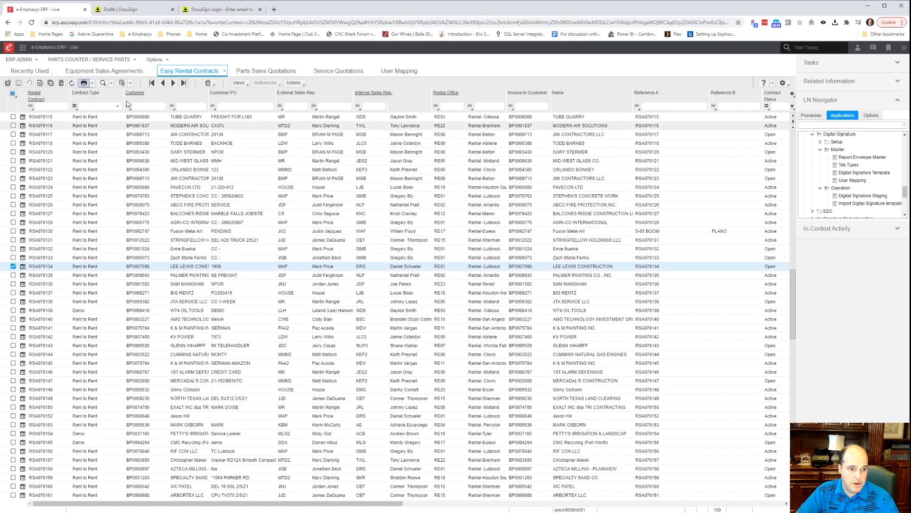
left_click(275, 226)
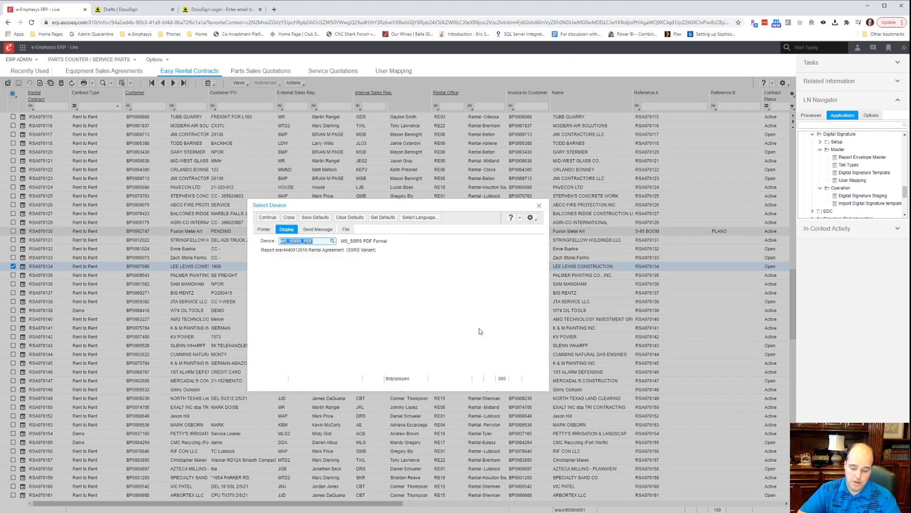
type("DCUSGN")
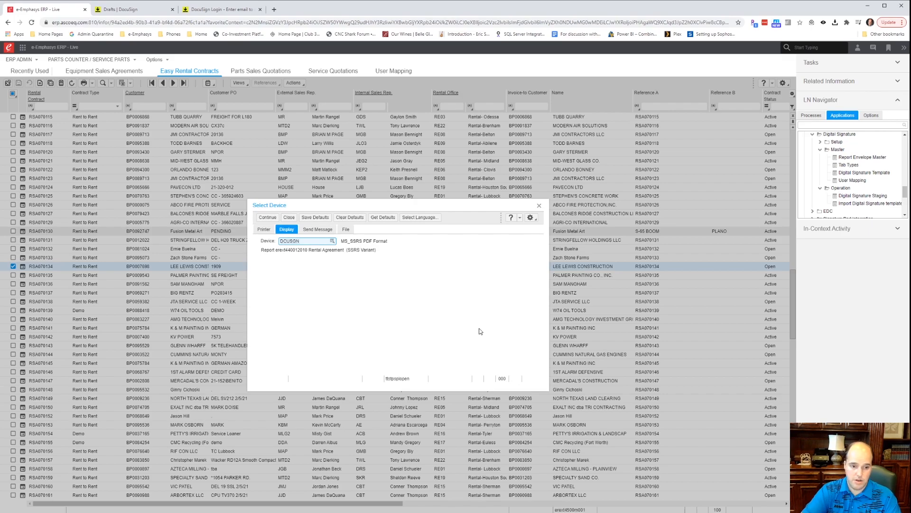
key("Return")
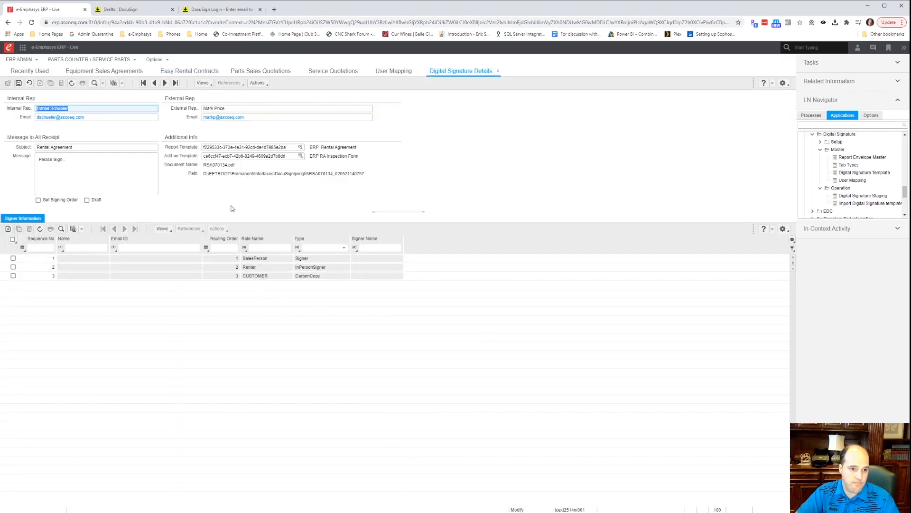
Clear RSA070134's internal and external rep emails and tick Draft.
left_click(128, 119)
key("BackSpace")
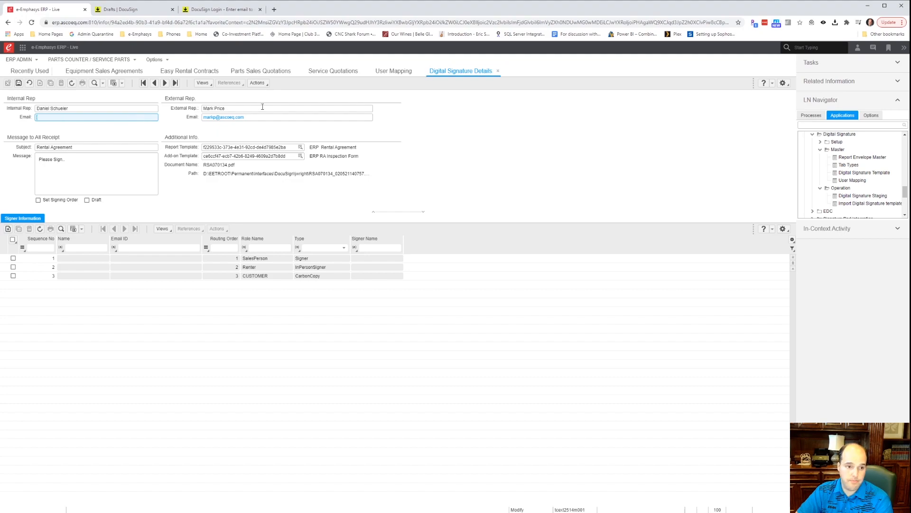
left_click(264, 119)
key("BackSpace")
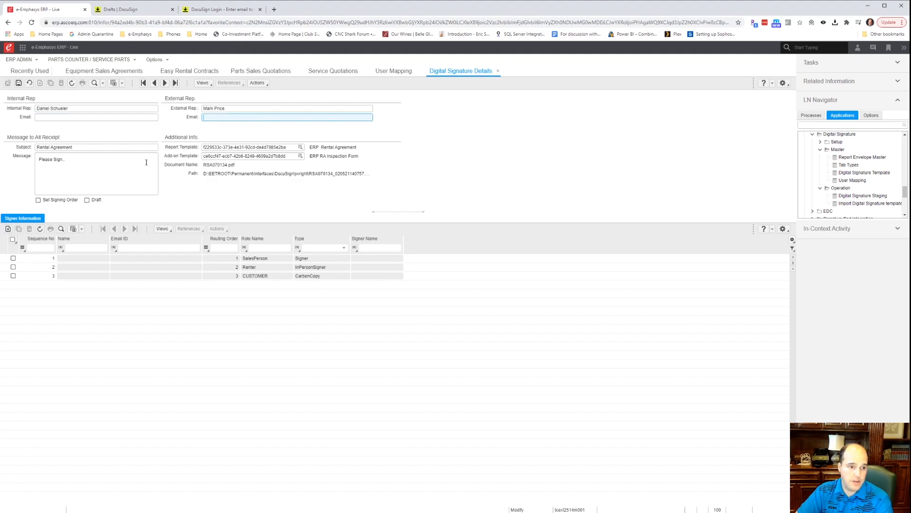
left_click(78, 167)
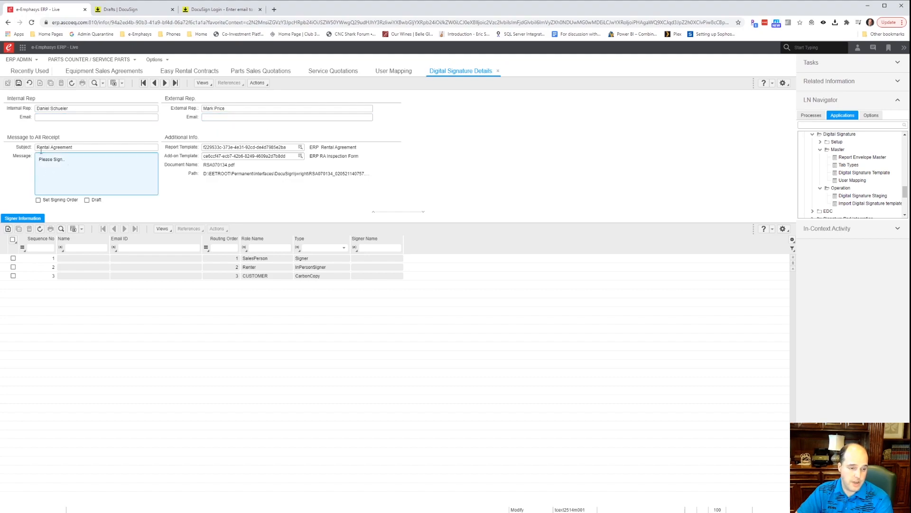
left_click(87, 201)
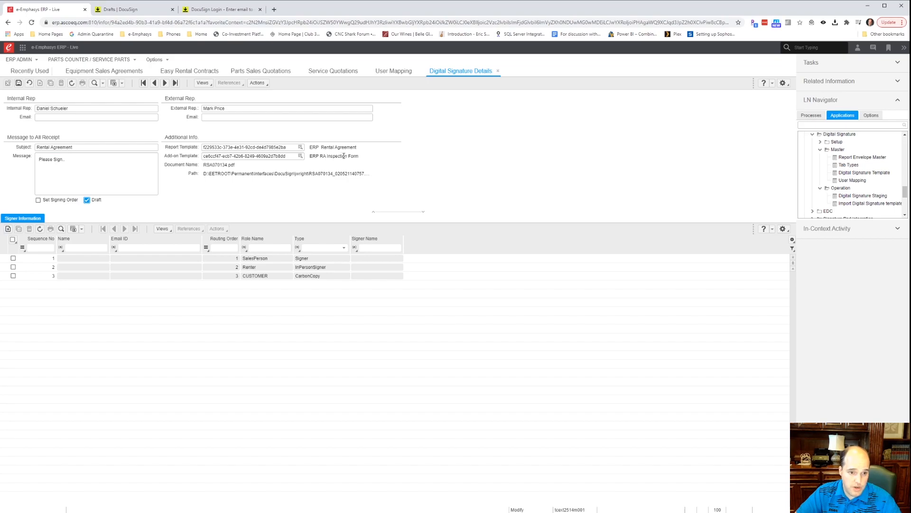
Check the ERP RA Inspection Form add-on and browse the template list, marking CRANE.
left_click_drag(364, 155, 311, 157)
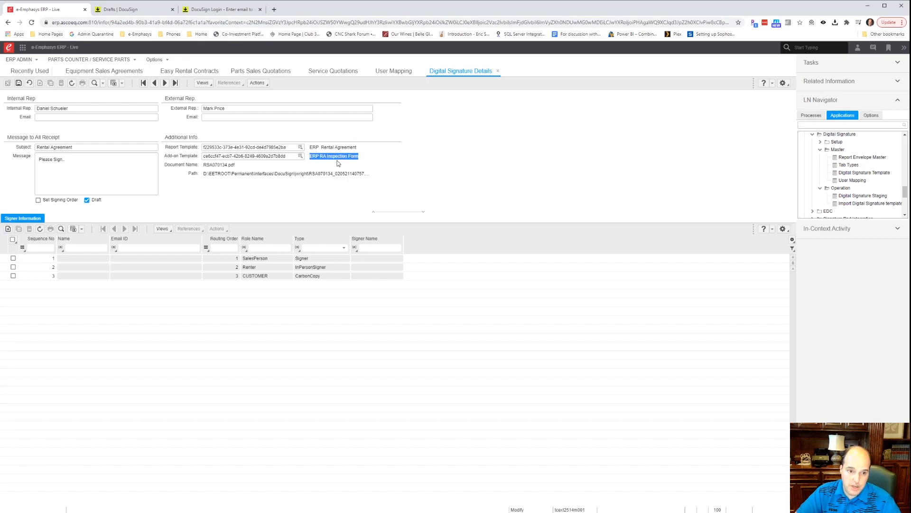
left_click(314, 158)
left_click_drag(310, 156, 360, 155)
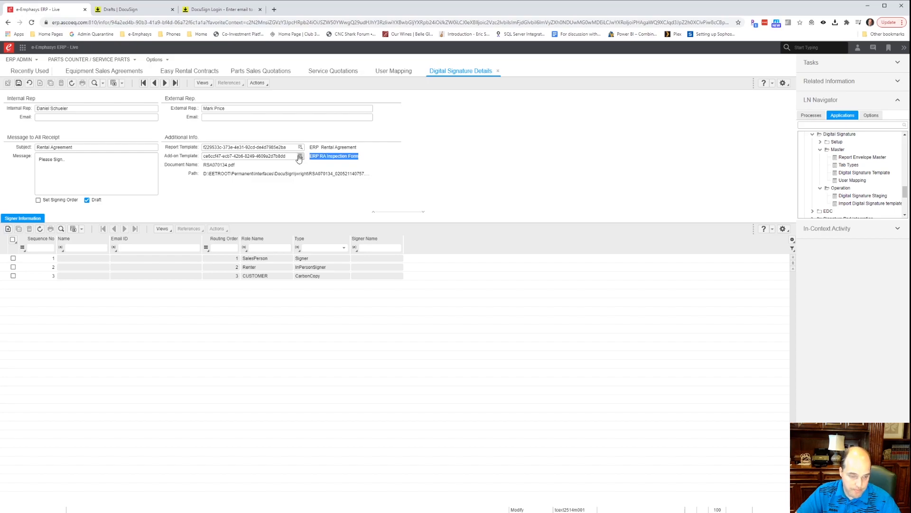
left_click(299, 156)
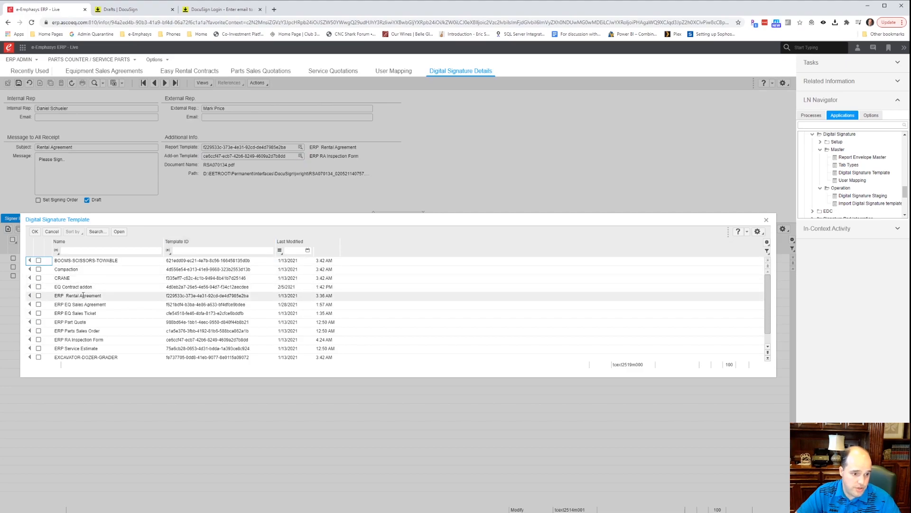
left_click_drag(64, 260, 115, 265)
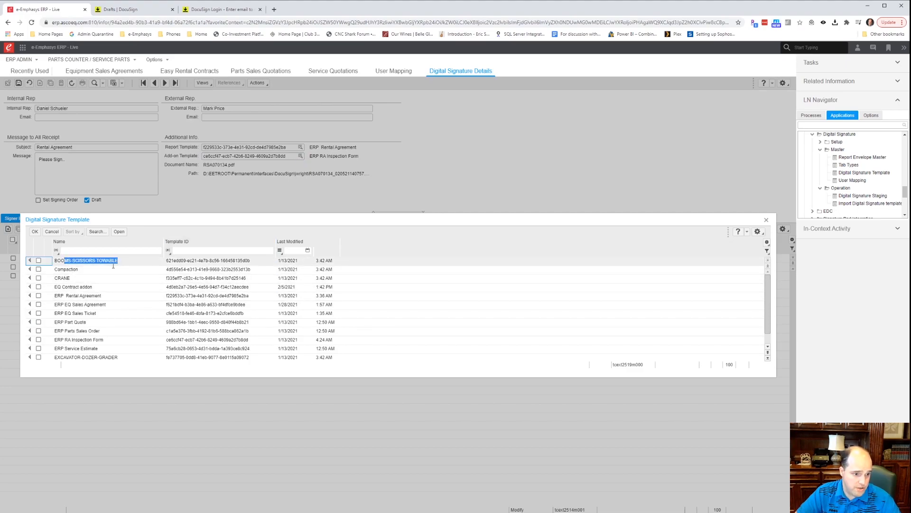
left_click(67, 278)
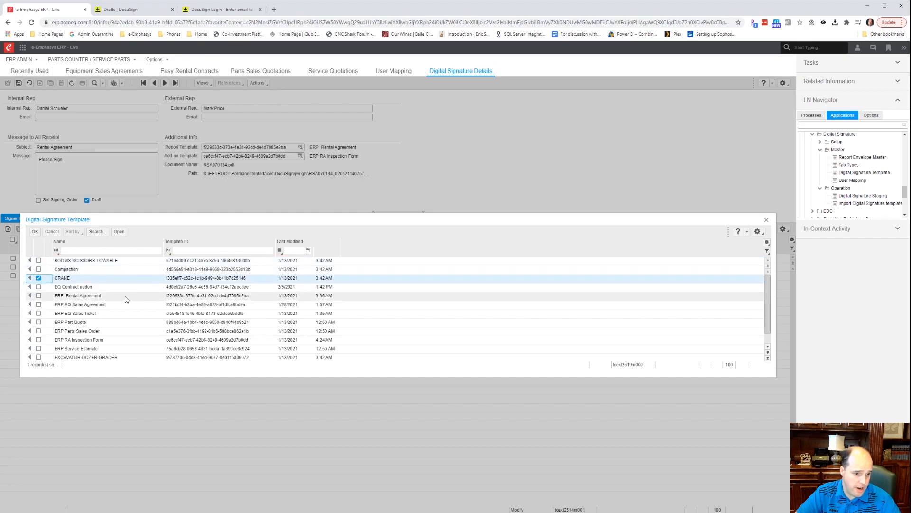
scroll(127, 299, "down", 3)
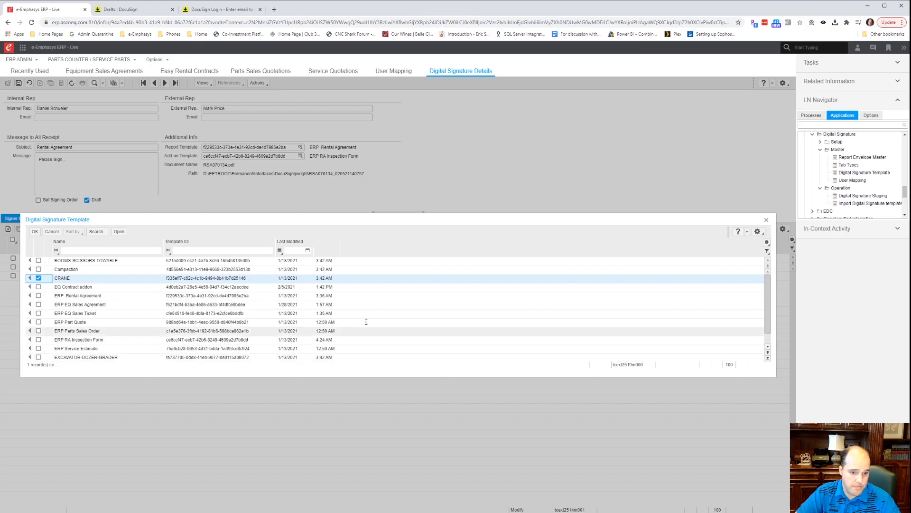
Close the template list and fill in the first signer's name and pasted e-mail.
left_click(767, 221)
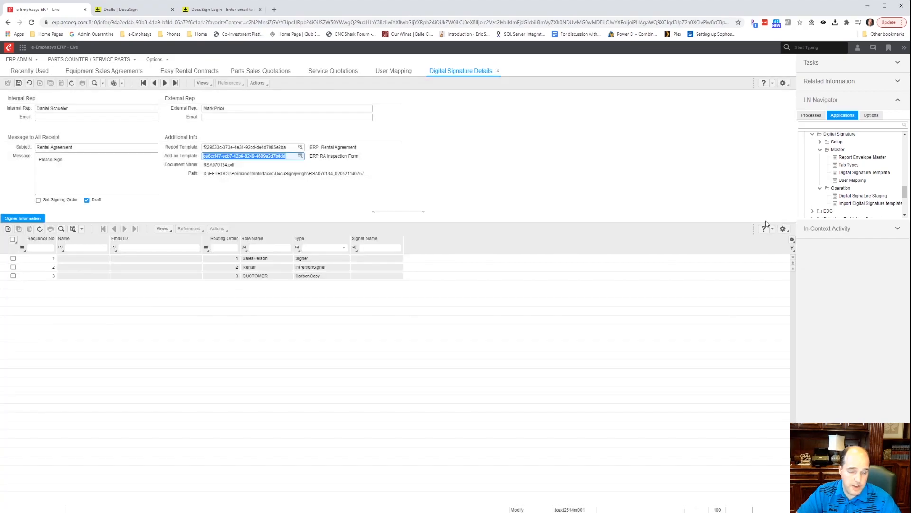
left_click(82, 259)
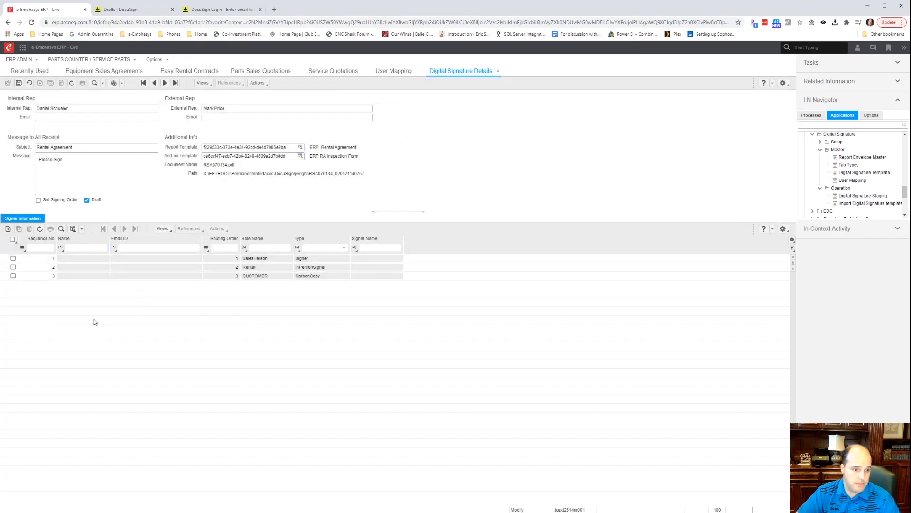
key("Tab")
key("ctrl+v")
key("Tab")
key("Tab")
key("Tab")
key("Tab")
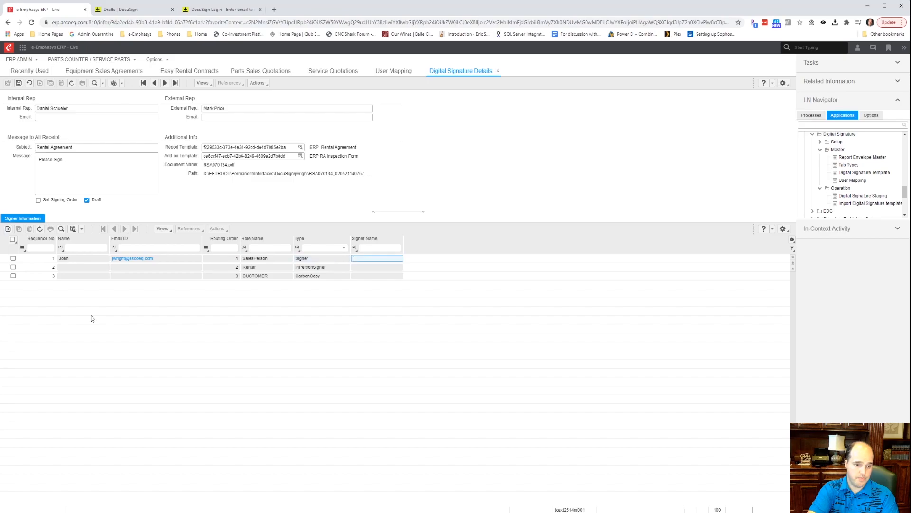
key("Tab")
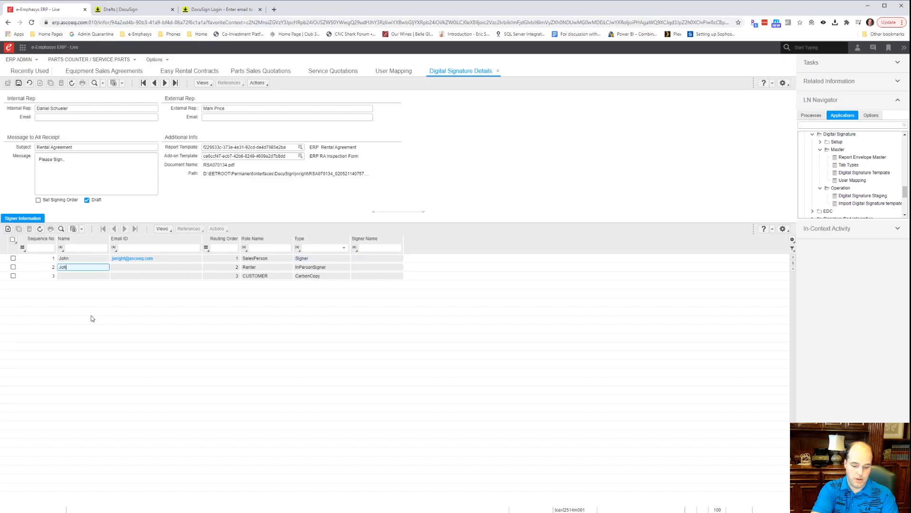
Fill the renter row's e-mail, set its signer name to Customer, and complete the third signer.
key("Tab")
key("ctrl+v")
key("Tab")
key("Tab")
key("Tab")
key("Tab")
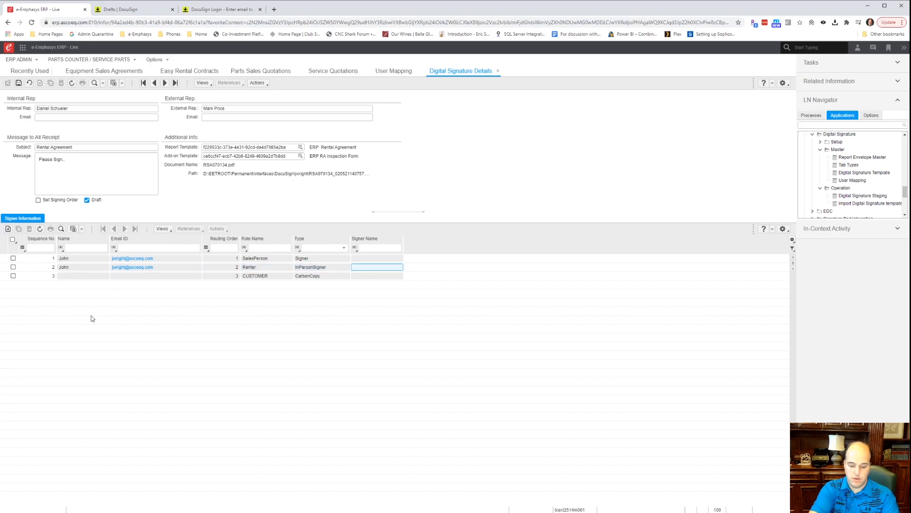
type("Customer")
key("Return")
key("Tab")
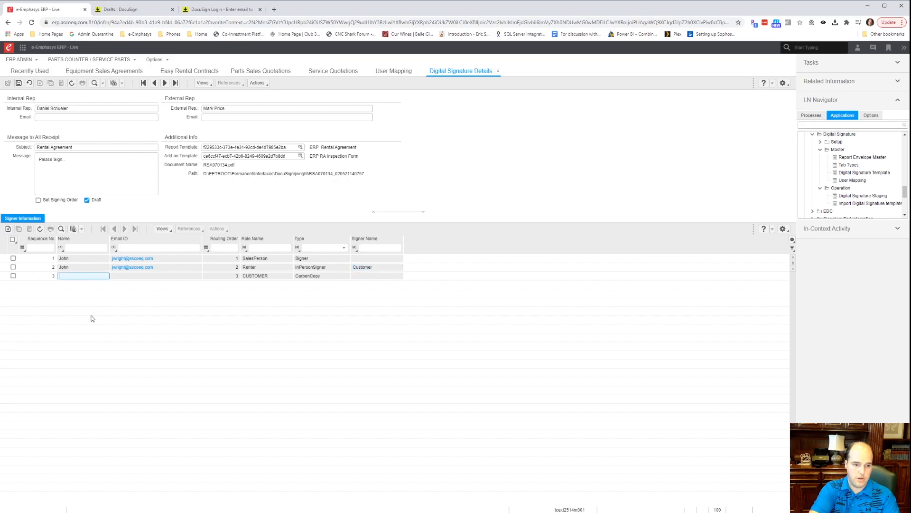
type("John")
key("Tab")
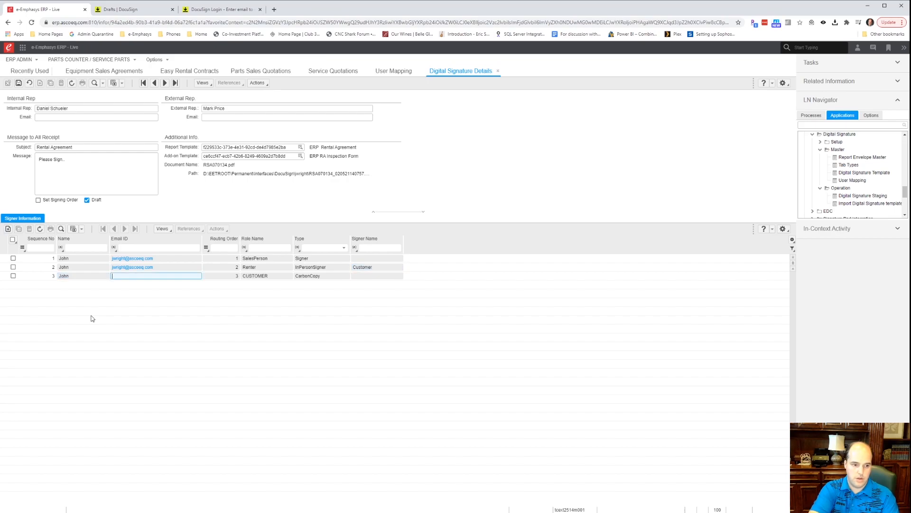
key("Tab")
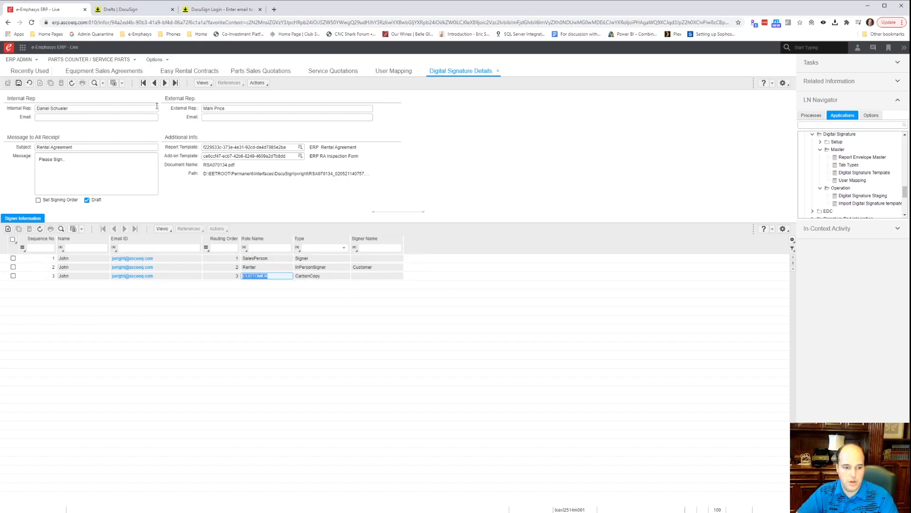
Send RSA070134's signature request to DocuSign and acknowledge the completion message.
left_click(258, 84)
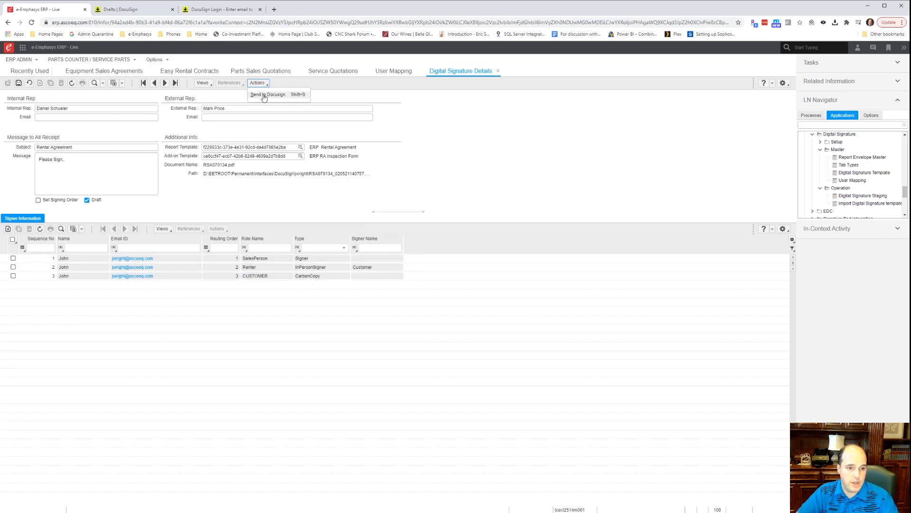
left_click(264, 96)
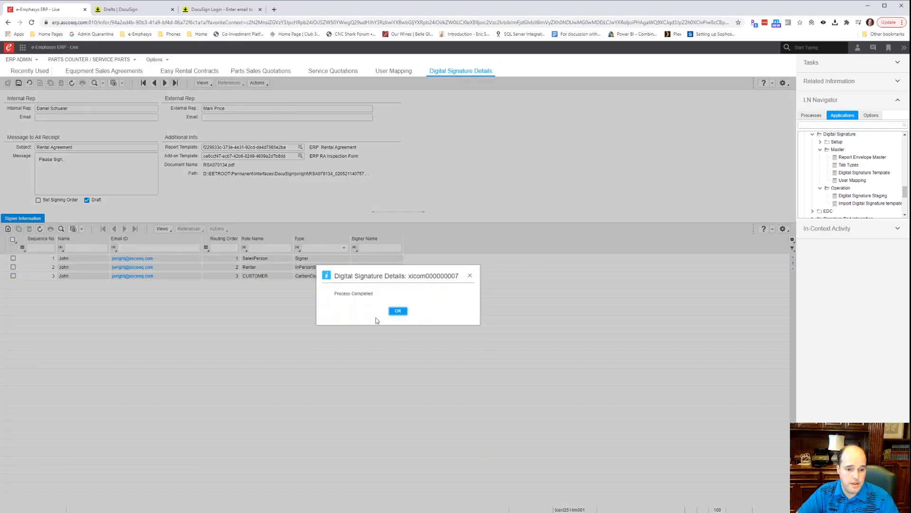
left_click(396, 312)
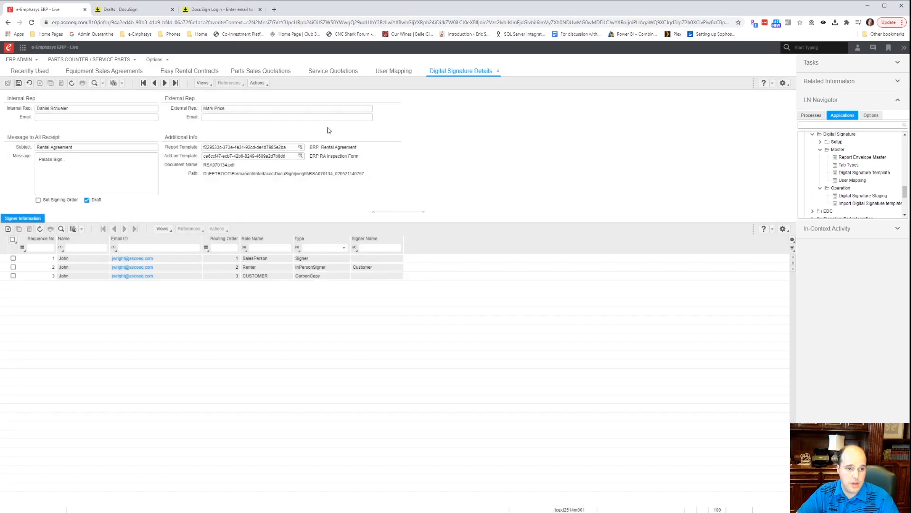
Reload the DocuSign drafts and open the new Rental Agreement draft envelope.
left_click(133, 12)
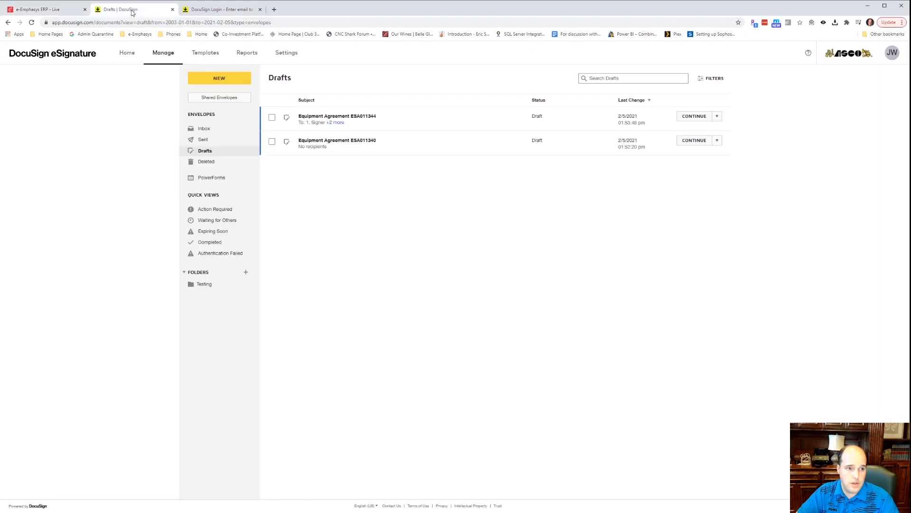
left_click(31, 22)
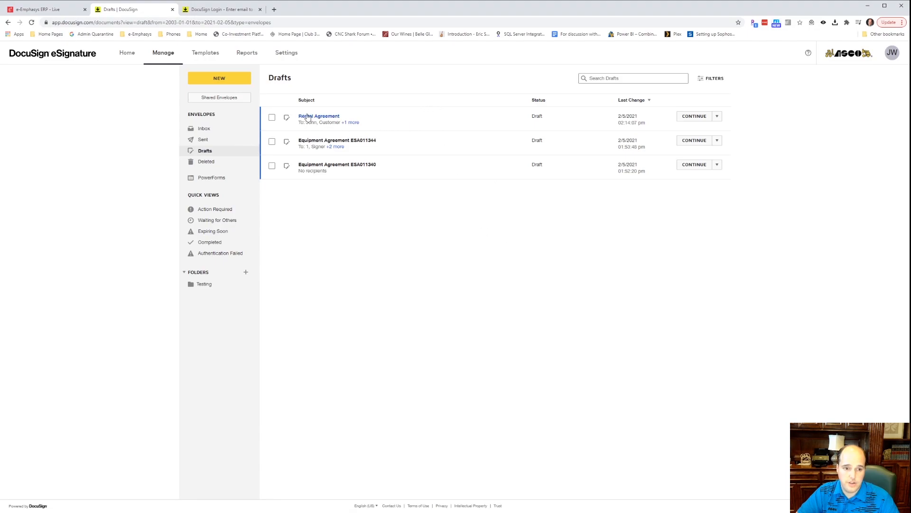
left_click(322, 117)
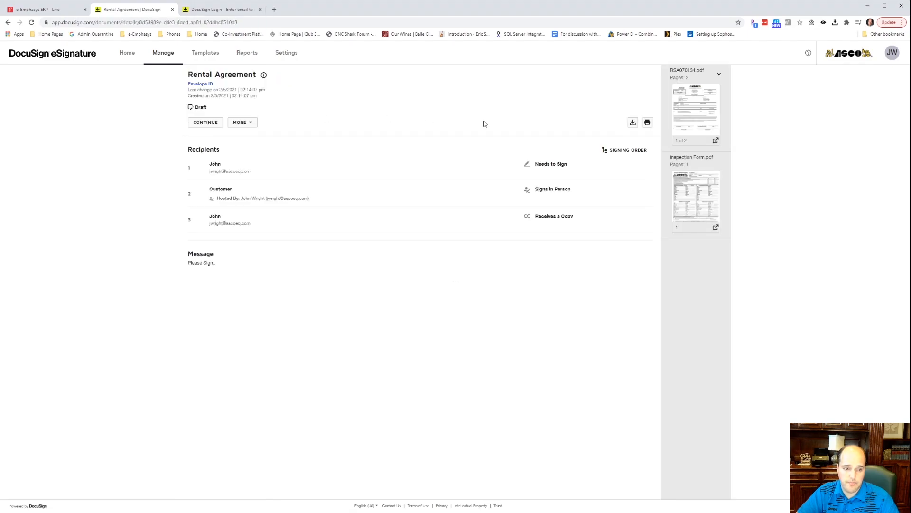
Continue into the Rental Agreement envelope and look over its two documents and three recipients.
left_click(209, 124)
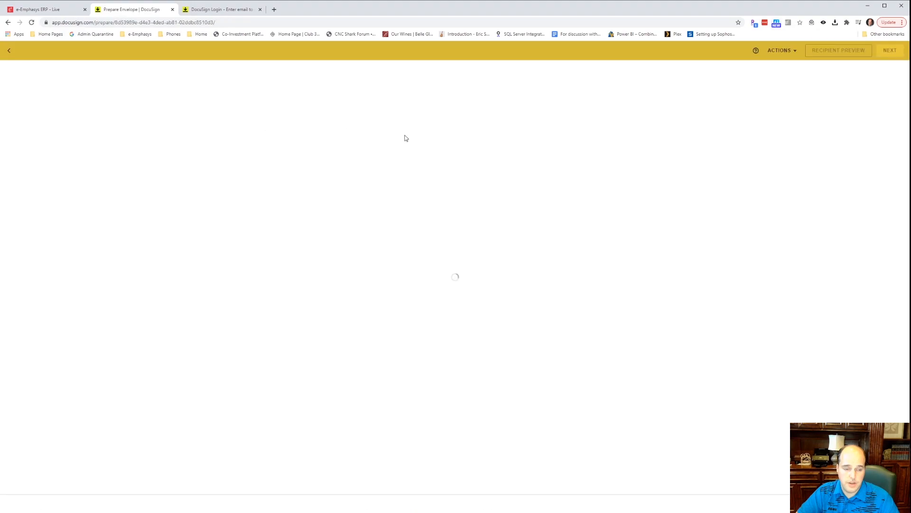
scroll(474, 275, "down", 3)
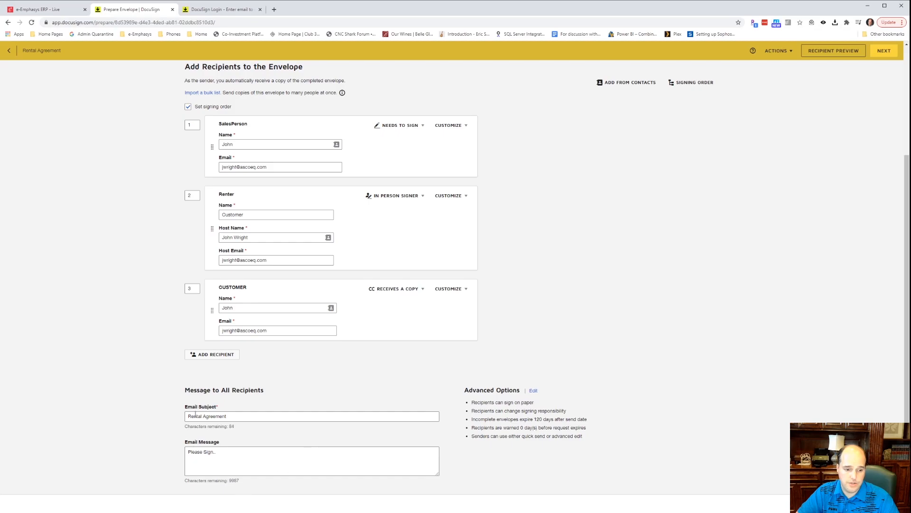
scroll(437, 422, "up", 3)
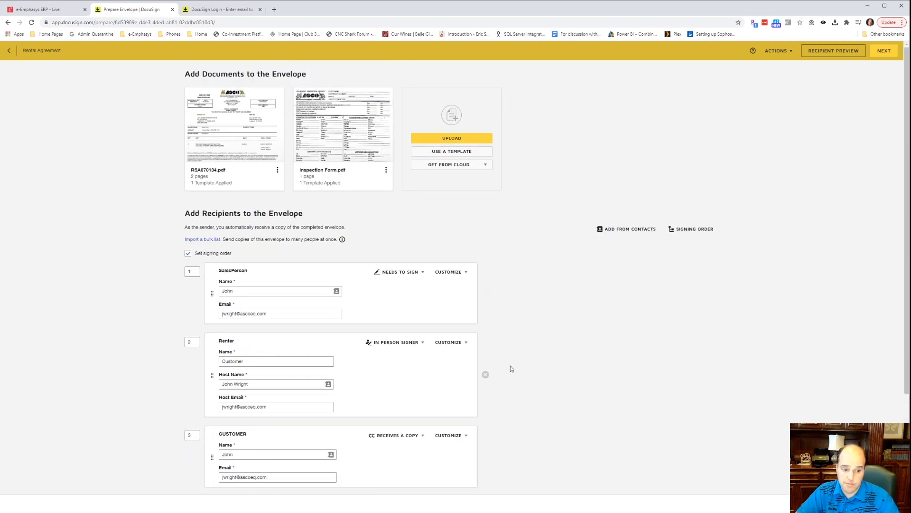
scroll(582, 377, "down", 3)
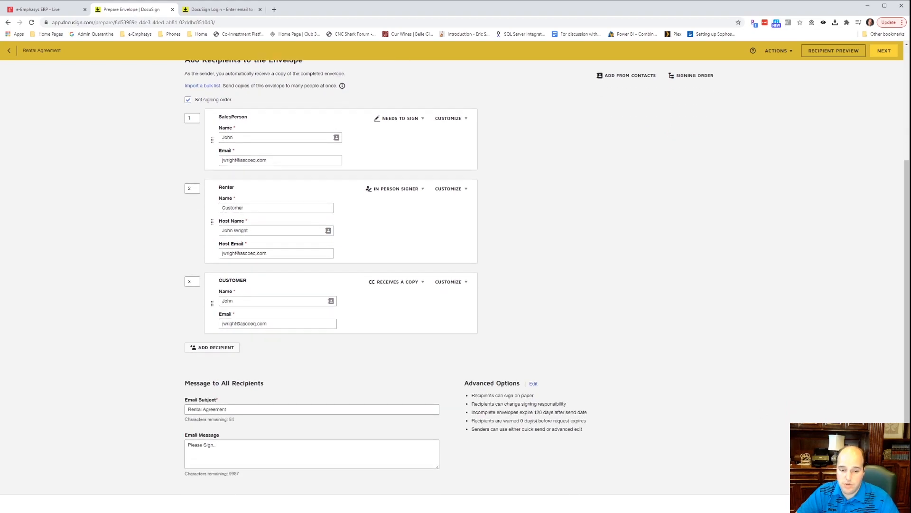
Go to the fields page and review the signature, date and text fields on both documents.
left_click(884, 50)
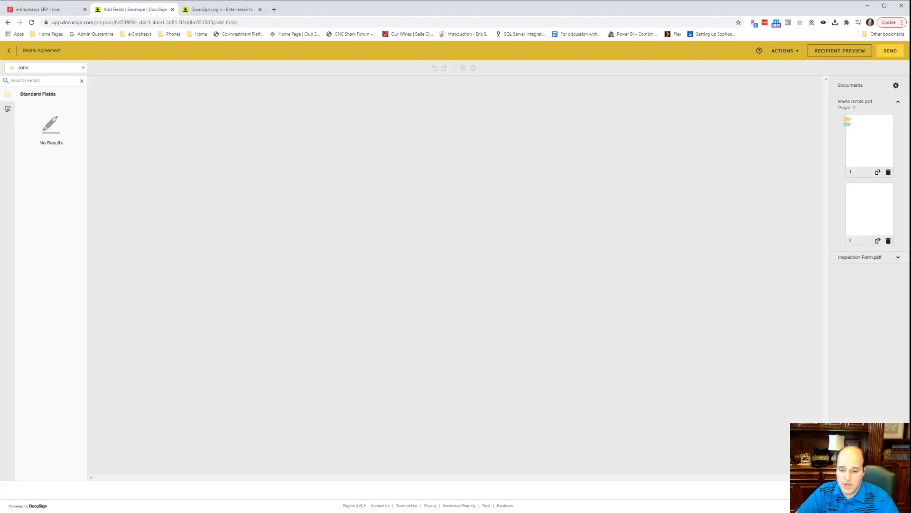
scroll(529, 285, "down", 6)
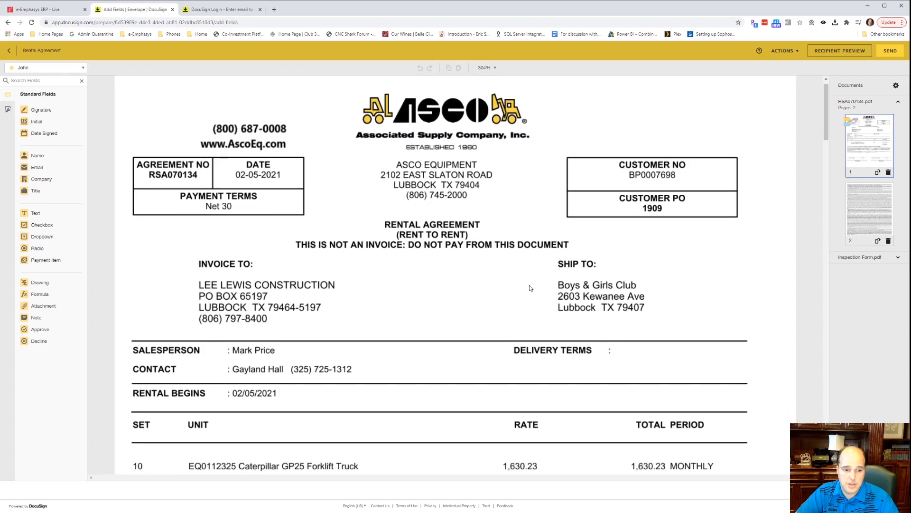
scroll(530, 288, "down", 4)
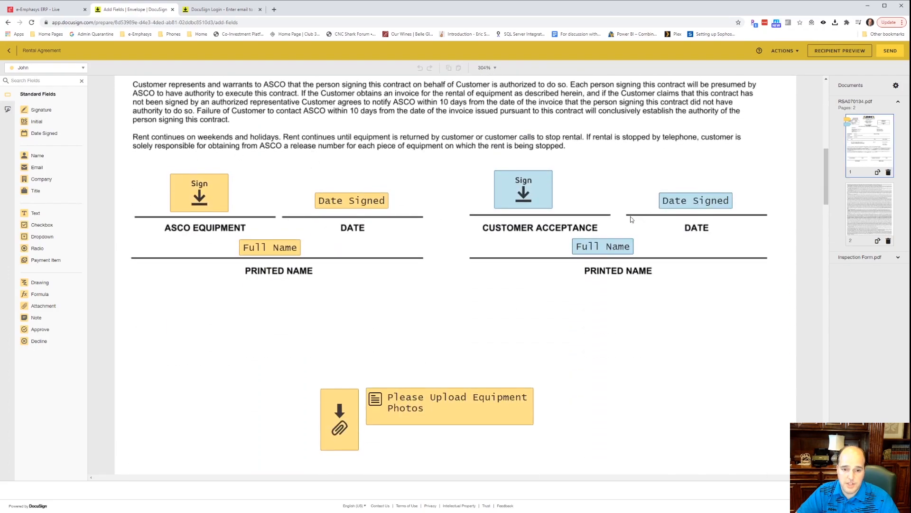
scroll(470, 304, "down", 3)
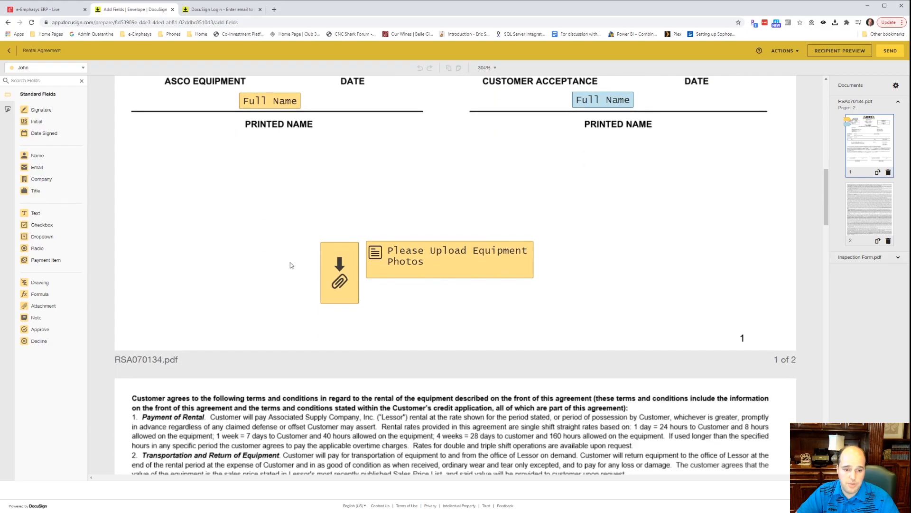
scroll(470, 313, "down", 10)
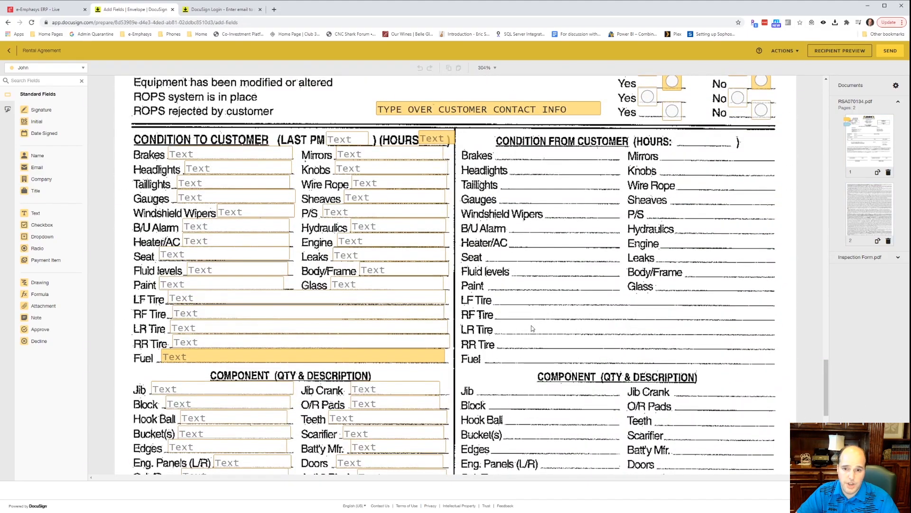
scroll(531, 326, "up", 6)
scroll(465, 324, "down", 13)
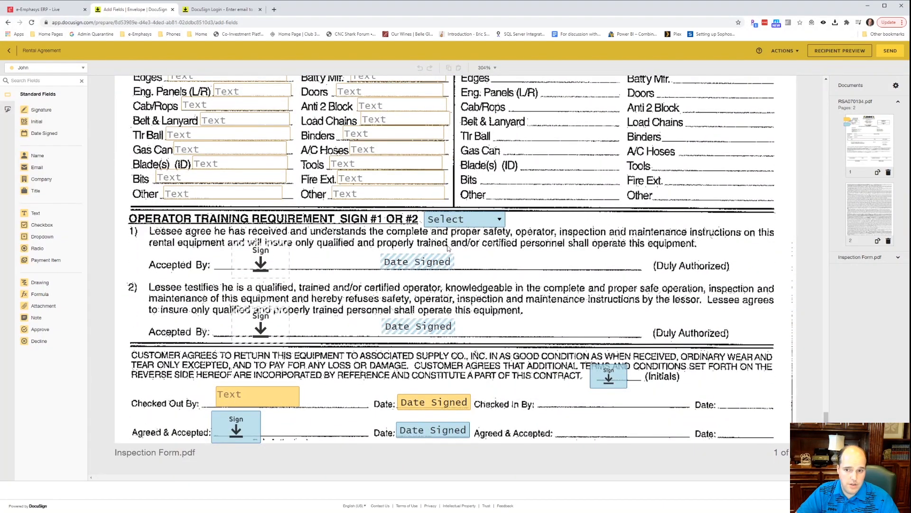
scroll(583, 302, "up", 15)
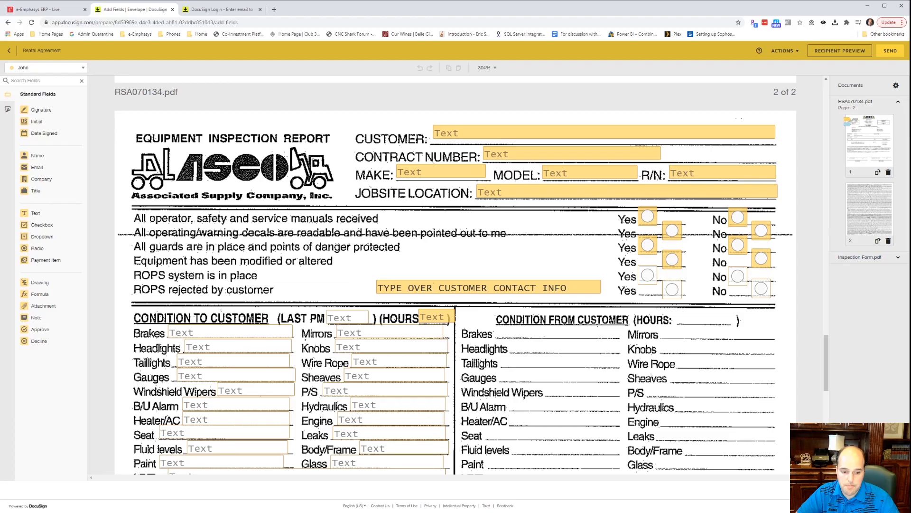
scroll(712, 212, "up", 10)
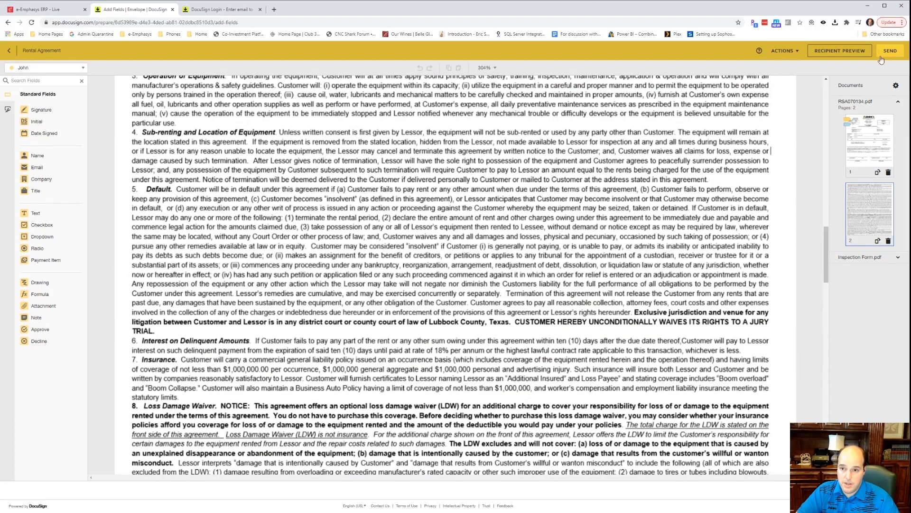
Discard the Rental Agreement draft envelope.
left_click(785, 50)
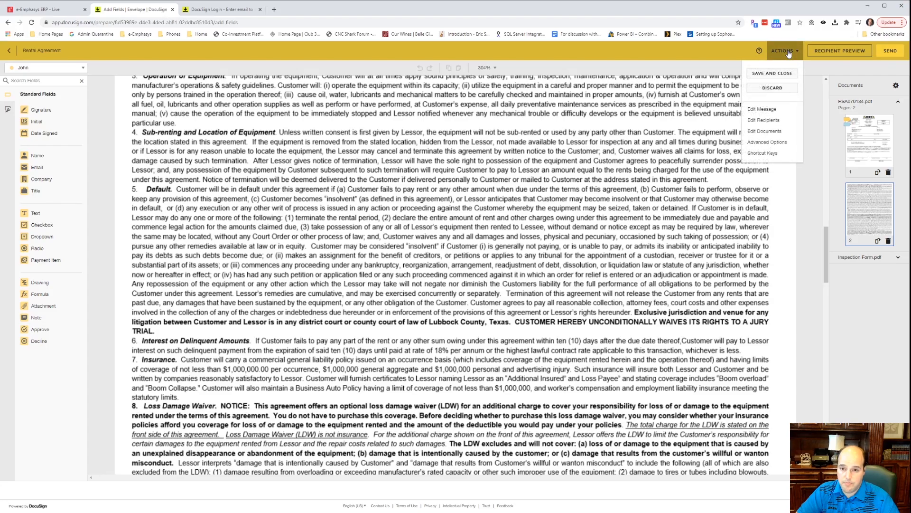
left_click(781, 88)
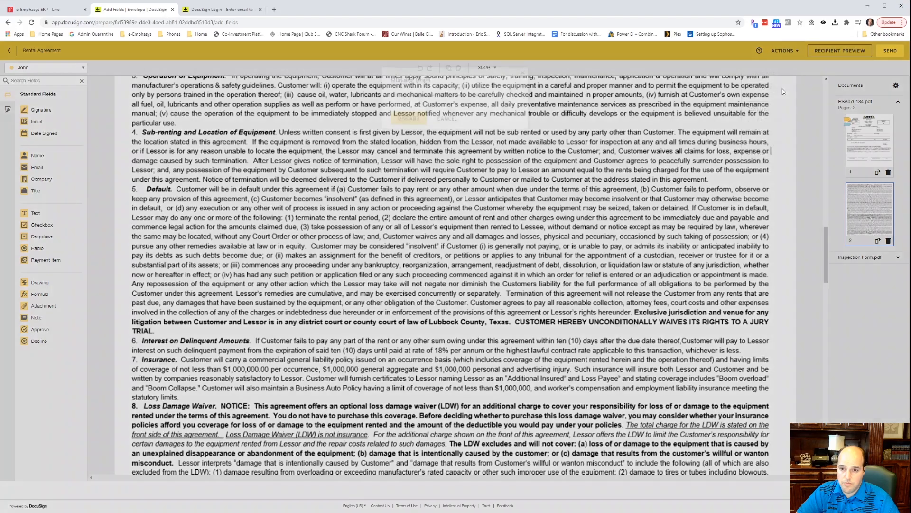
left_click(409, 116)
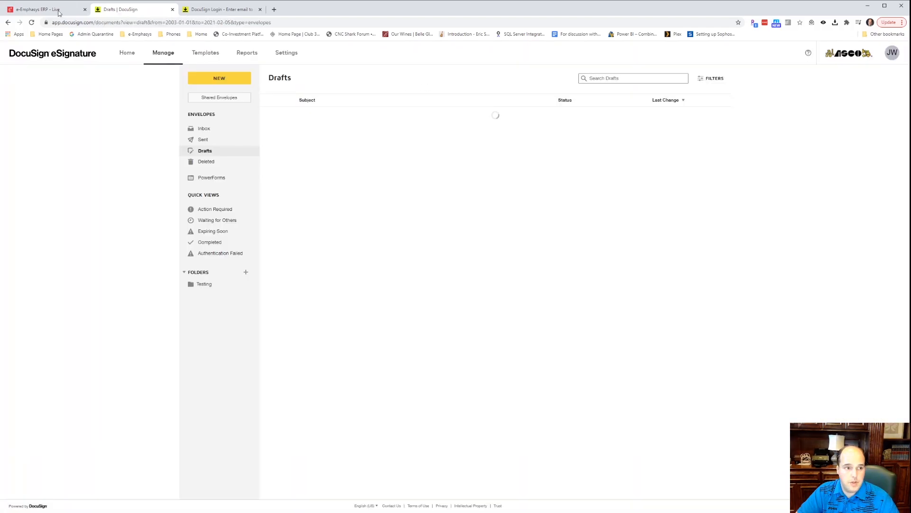
Back in the ERP, close Print Rental Contracts and show the Parts Sales Quotations list.
left_click(53, 10)
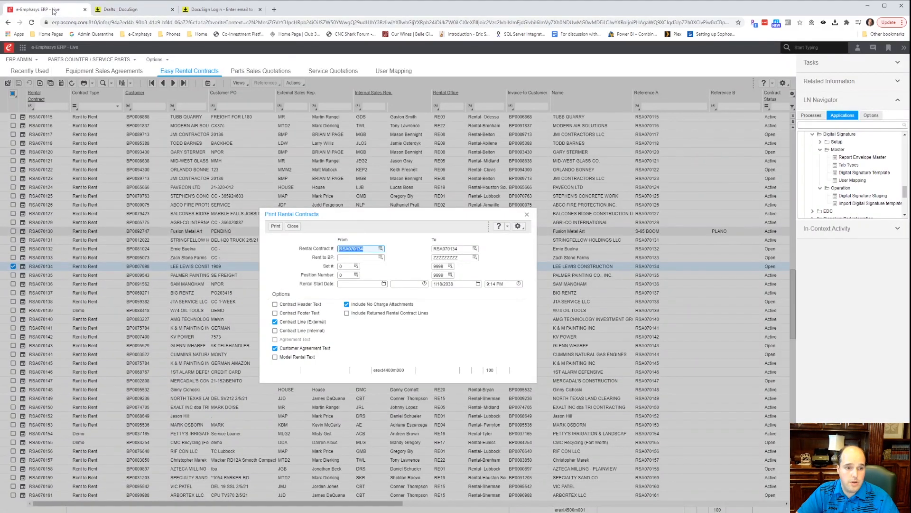
left_click(526, 214)
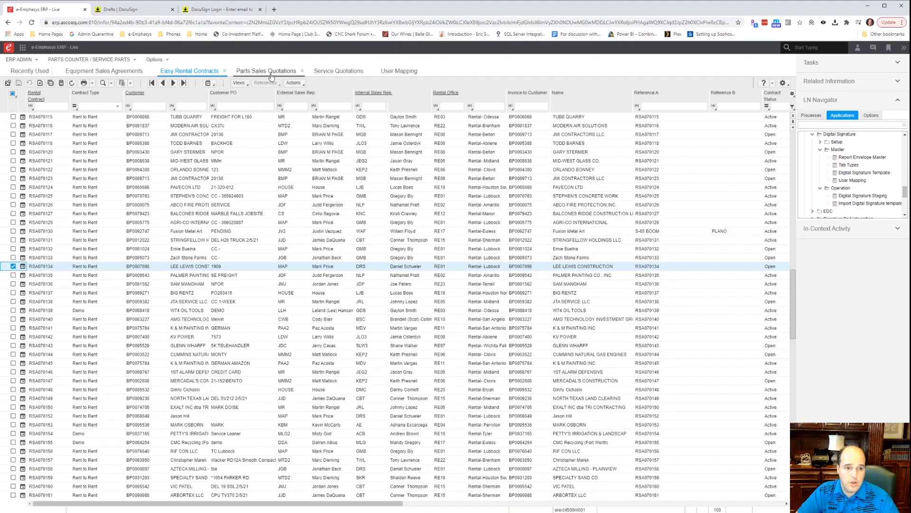
left_click(268, 71)
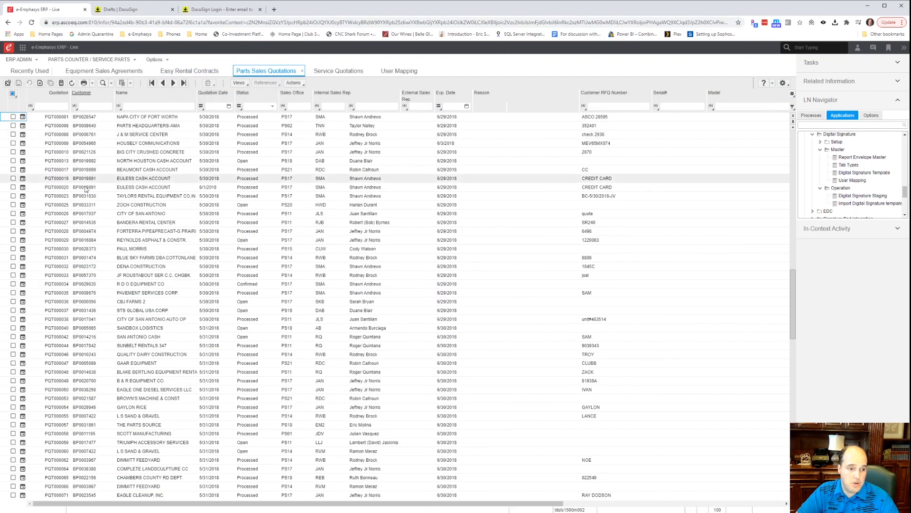
Select quotation PQT000046 and open its Print Quote dialog.
left_click(23, 357)
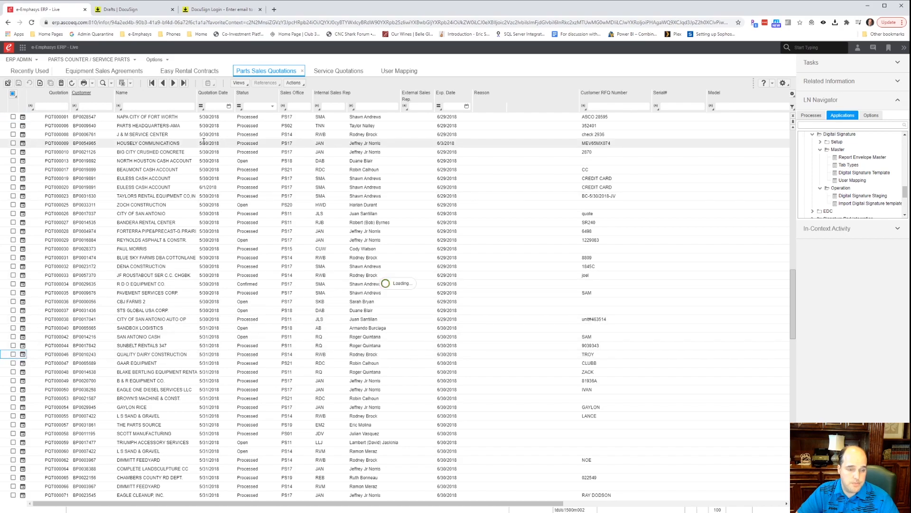
left_click(511, 70)
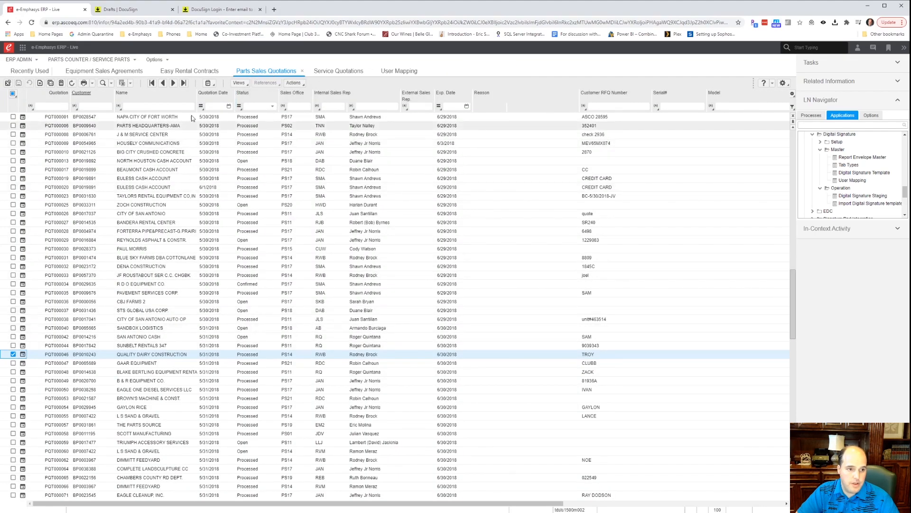
left_click(84, 83)
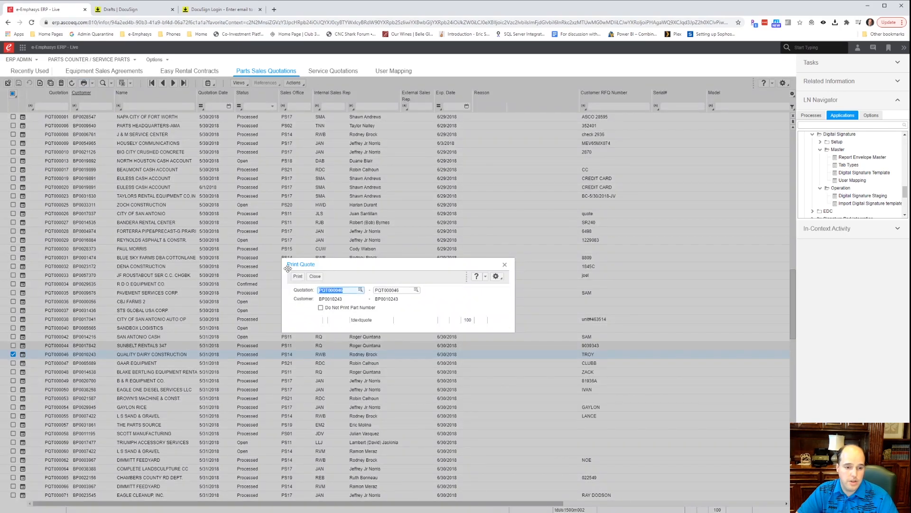
Print PQT000046 to device DCUSGN and dismiss the zero-margin warning.
left_click(298, 277)
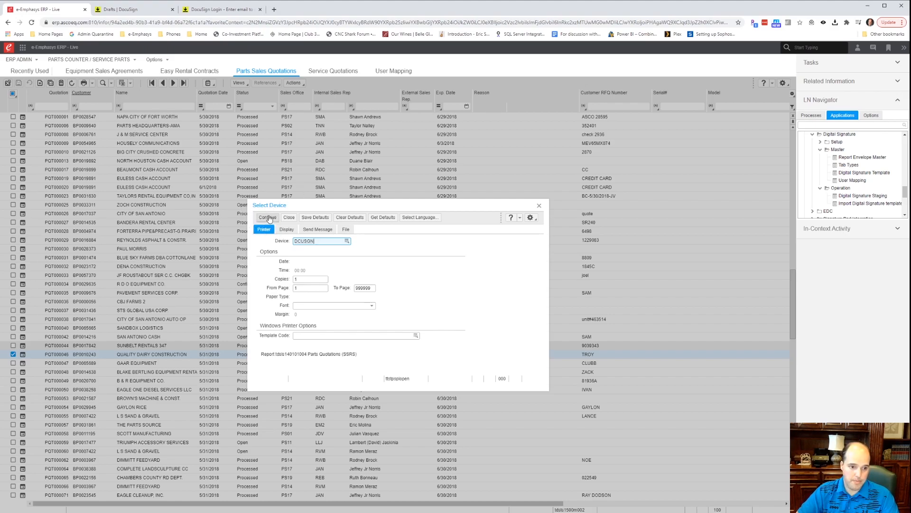
left_click(287, 229)
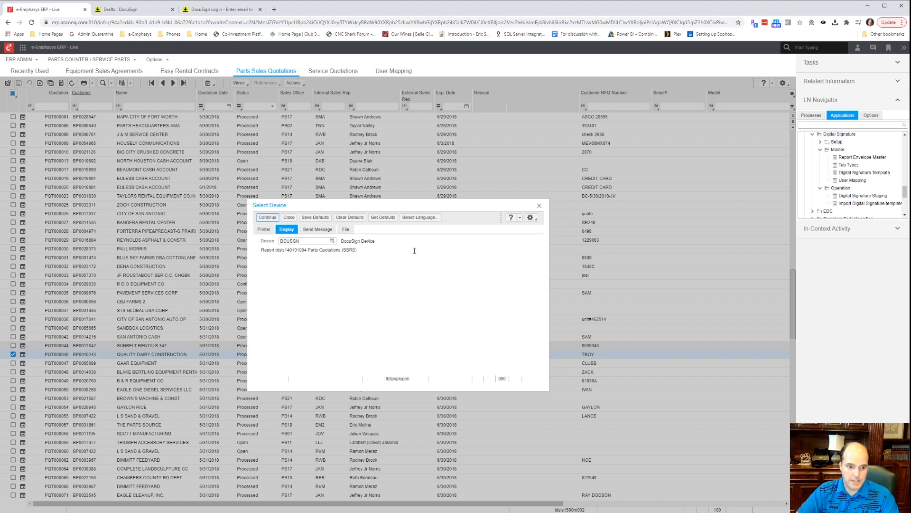
key("Return")
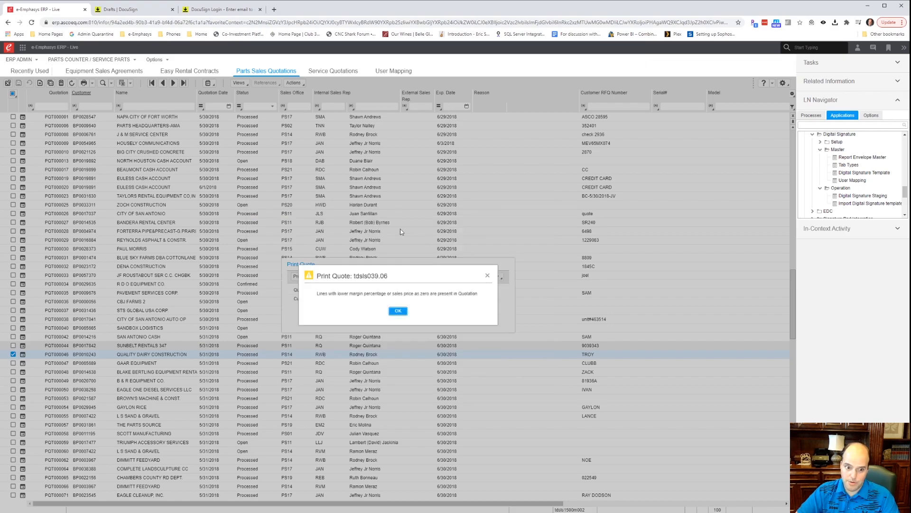
left_click(399, 312)
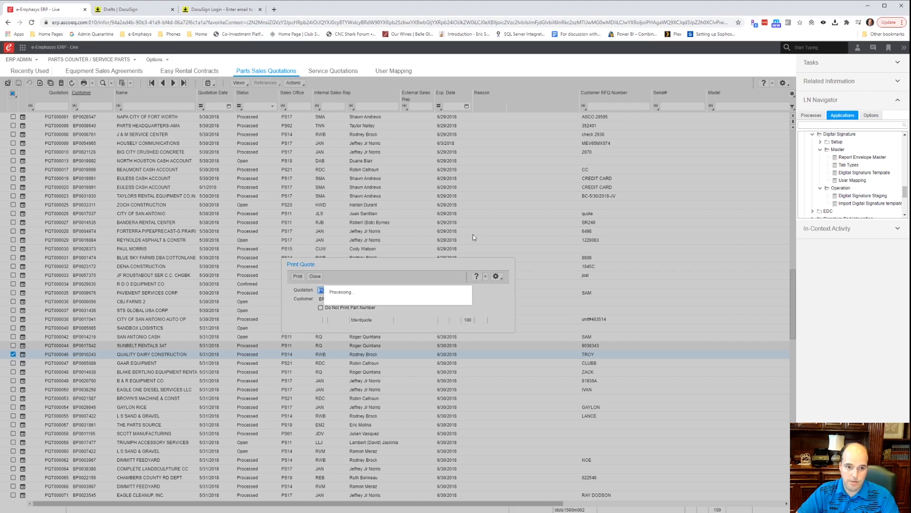
Clear the internal rep's e-mail and mark the envelope as a Draft.
key("Tab")
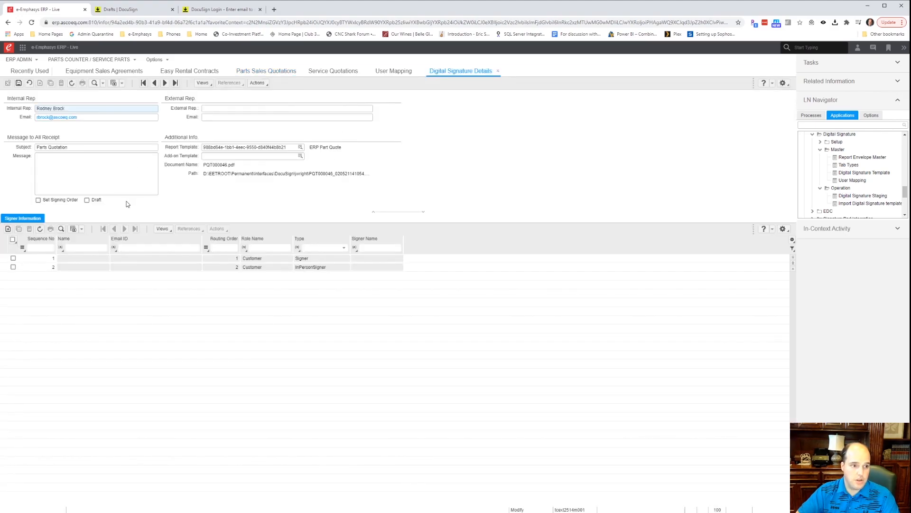
key("BackSpace")
key("Tab")
key("Tab")
key("Tab")
left_click(149, 185)
left_click(87, 200)
Enter signer name John with the shared pasted e-mail, then send to DocuSign.
left_click(78, 258)
type("John")
key("Tab")
key("ctrl+v")
key("Tab")
key("Tab")
key("Tab")
key("Tab")
key("Tab")
key("Tab")
key("ctrl+v")
key("Tab")
key("Tab")
key("Tab")
key("Tab")
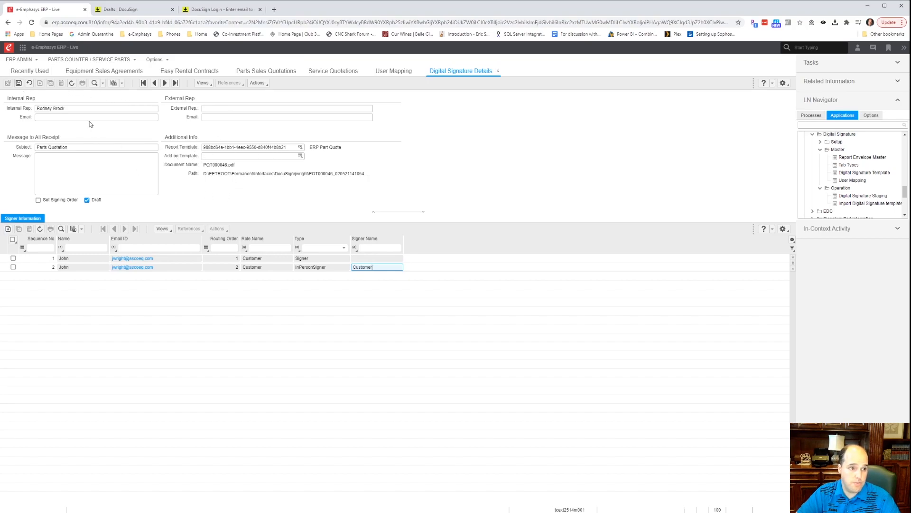
left_click(256, 83)
left_click(255, 95)
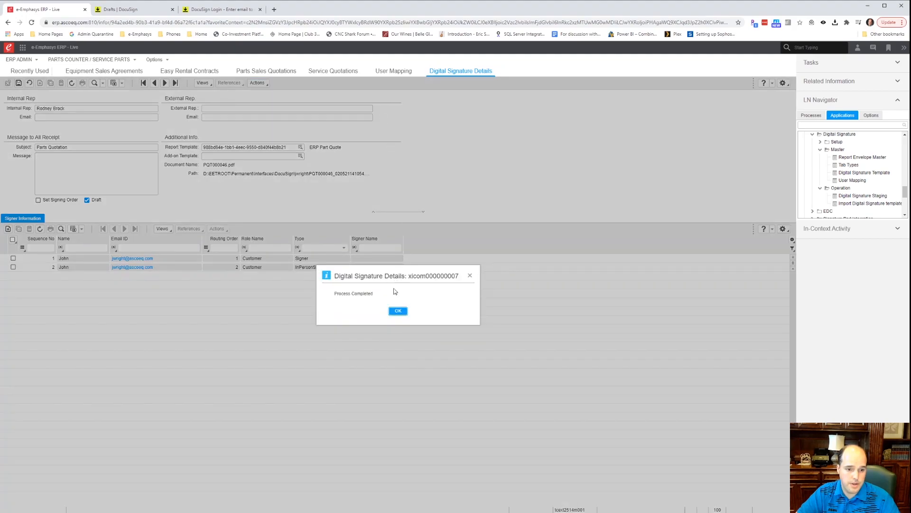
Acknowledge Process Completed and reload the DocuSign drafts list.
left_click(398, 310)
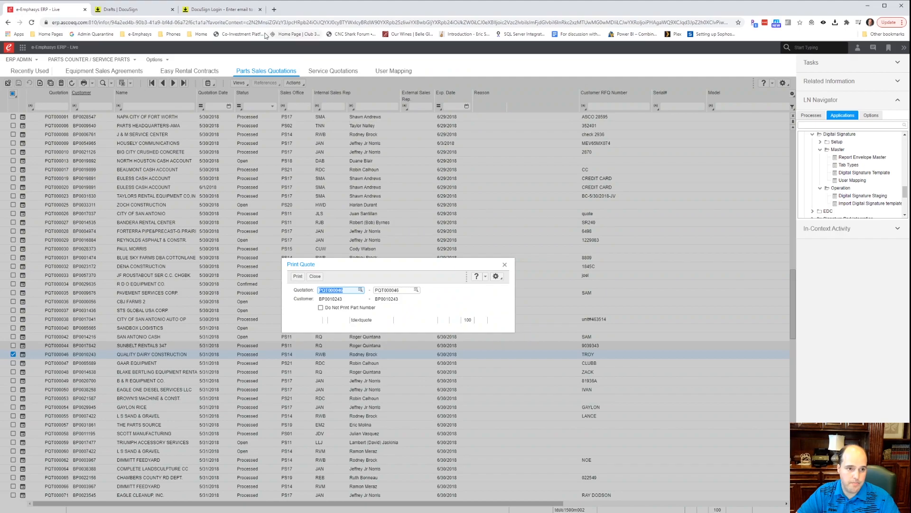
left_click(132, 13)
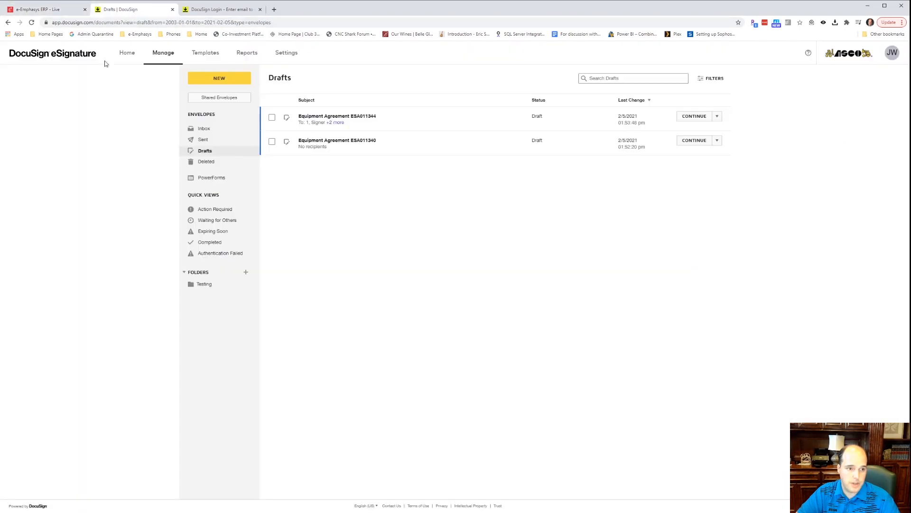
left_click(31, 22)
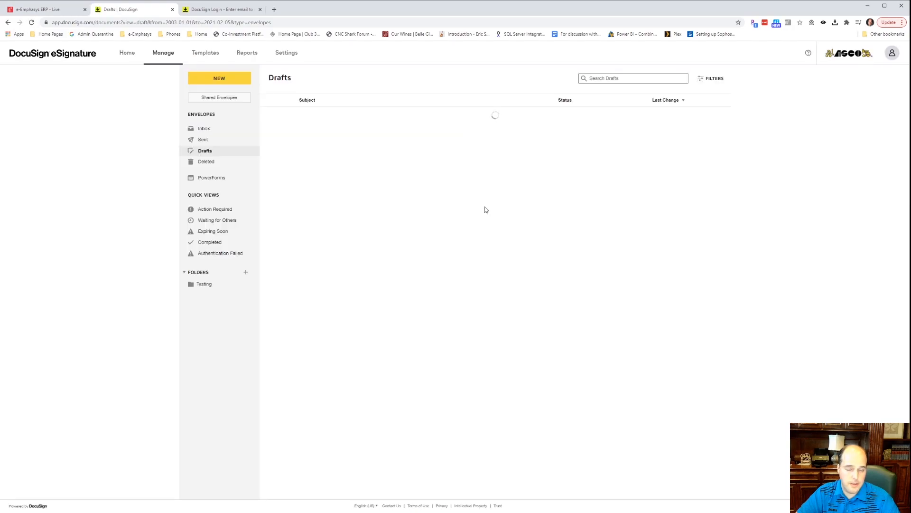
Open the Parts Quotation draft and review its recipients and placed signature fields.
left_click(316, 117)
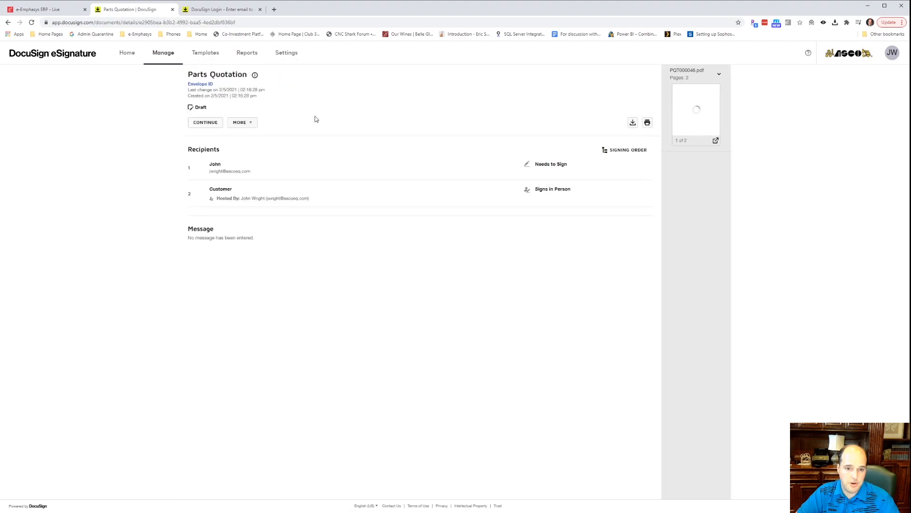
left_click(206, 123)
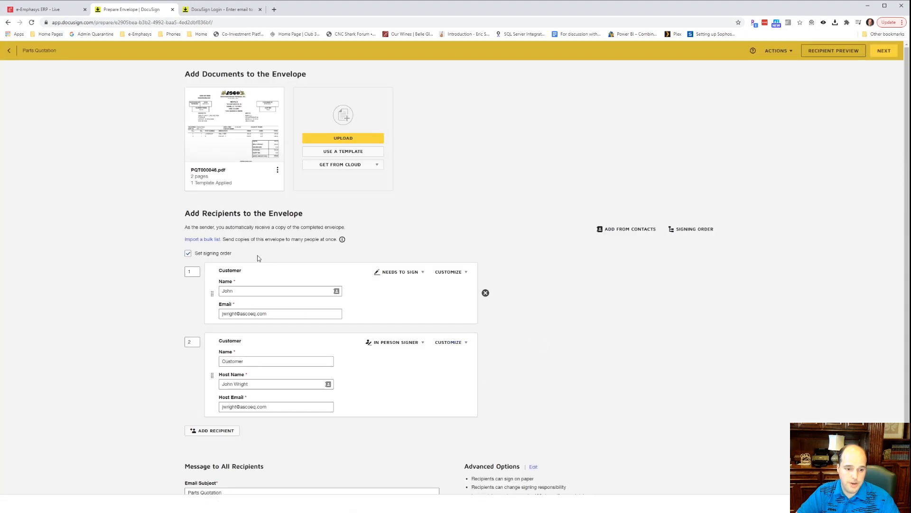
scroll(258, 258, "down", 2)
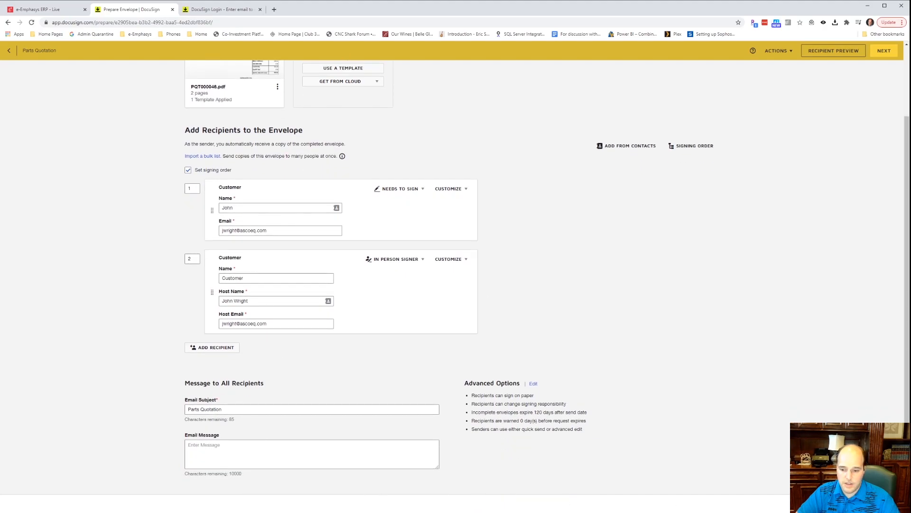
left_click(884, 503)
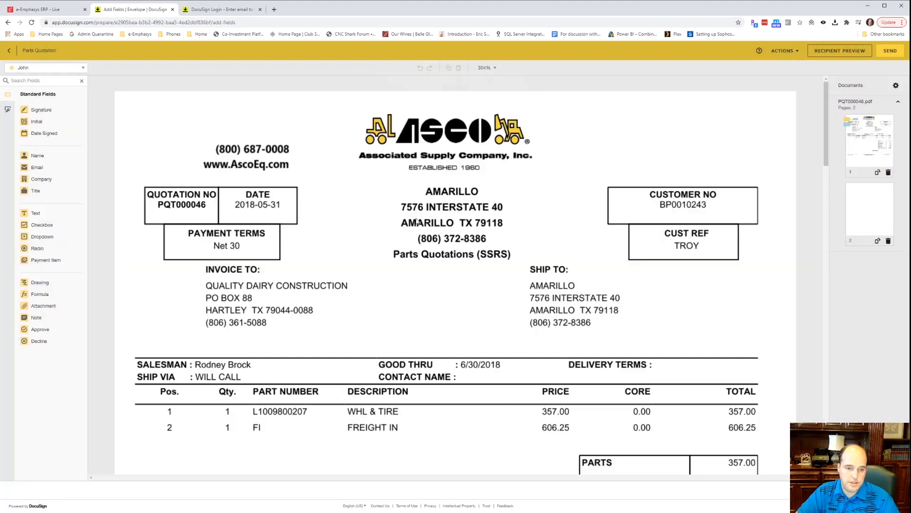
scroll(481, 263, "down", 4)
scroll(481, 264, "down", 3)
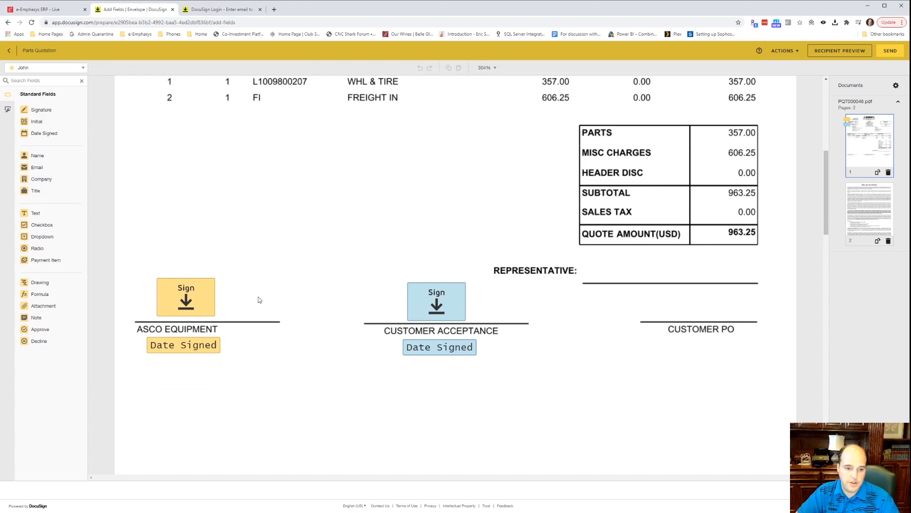
scroll(449, 338, "down", 15)
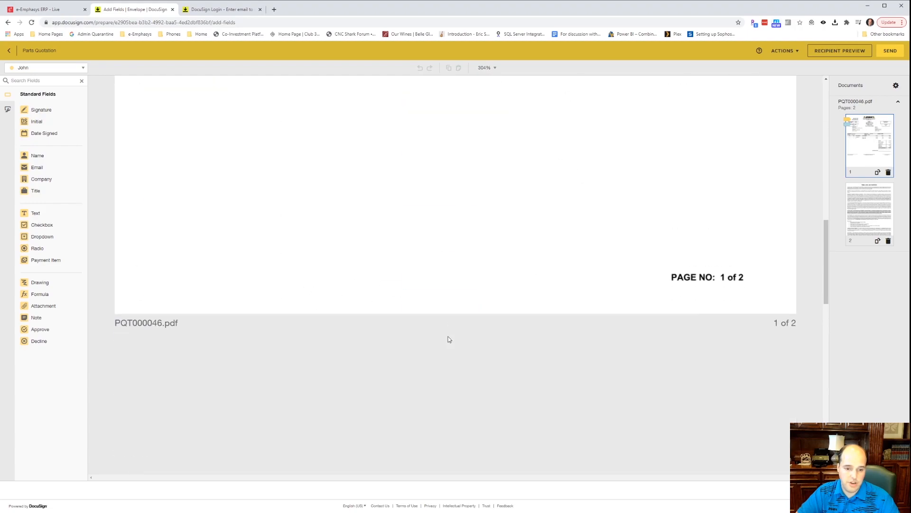
scroll(447, 337, "up", 20)
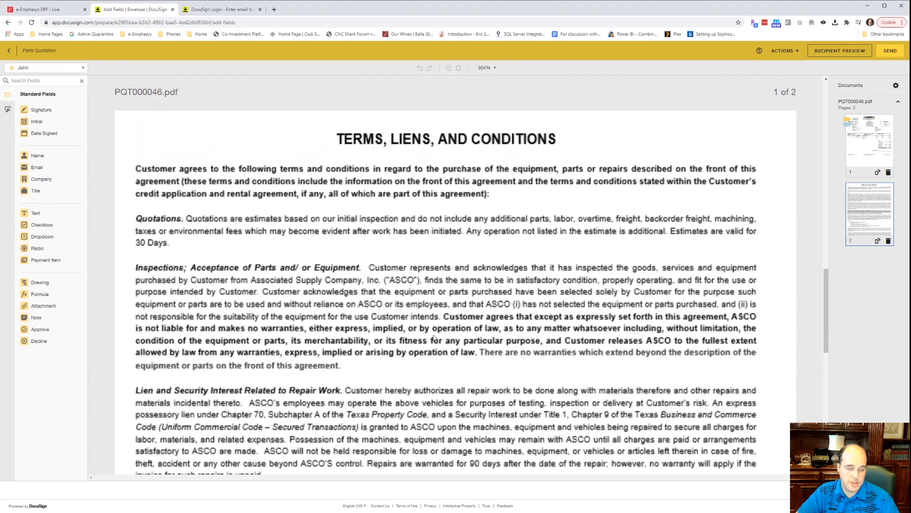
Discard the Parts Quotation draft, then close Print Quote back in the ERP.
left_click(796, 53)
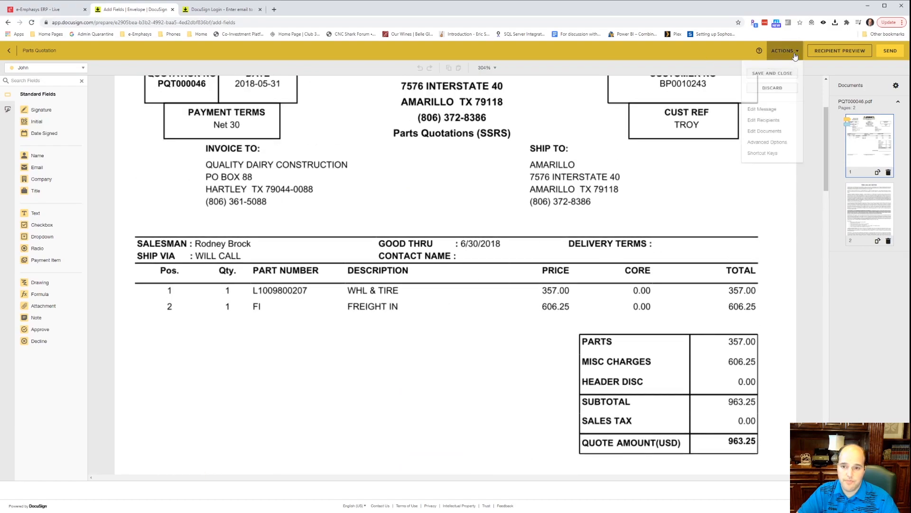
left_click(773, 89)
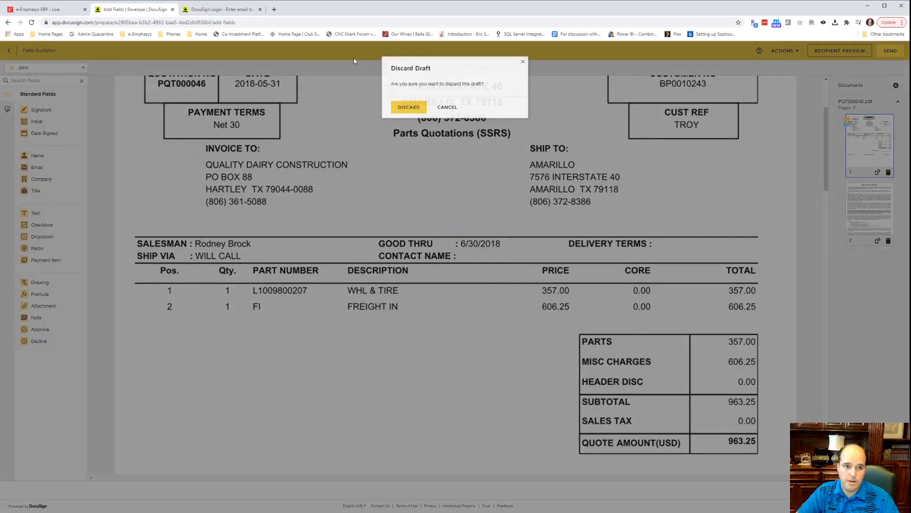
left_click(419, 110)
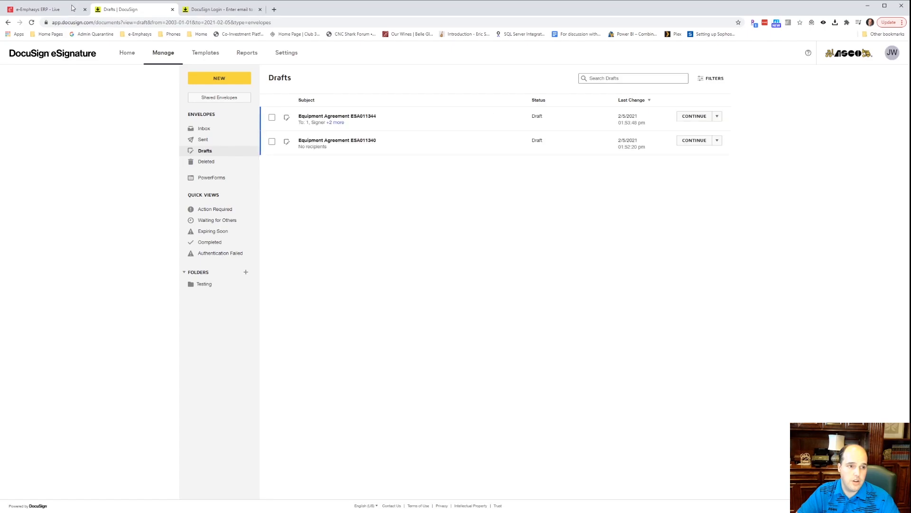
left_click(66, 9)
left_click(504, 265)
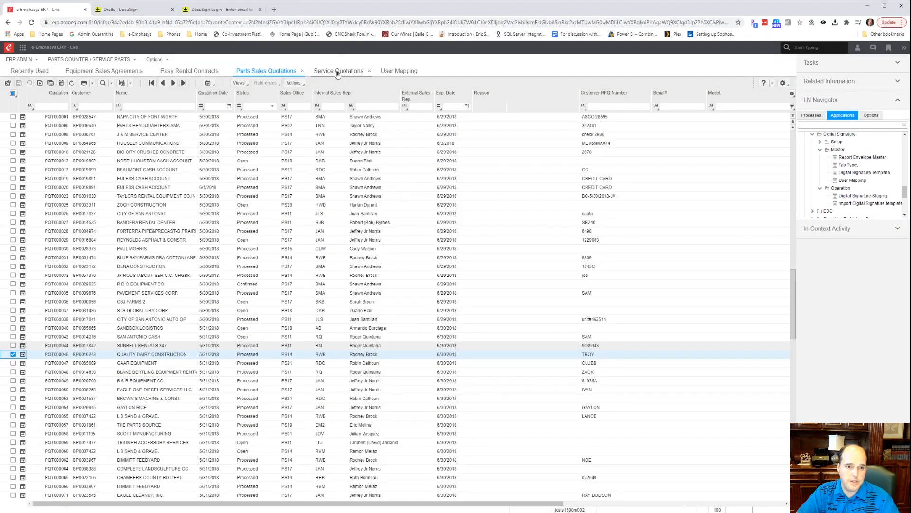
Select service quotation SQT005864 and open its print dialog.
left_click(338, 71)
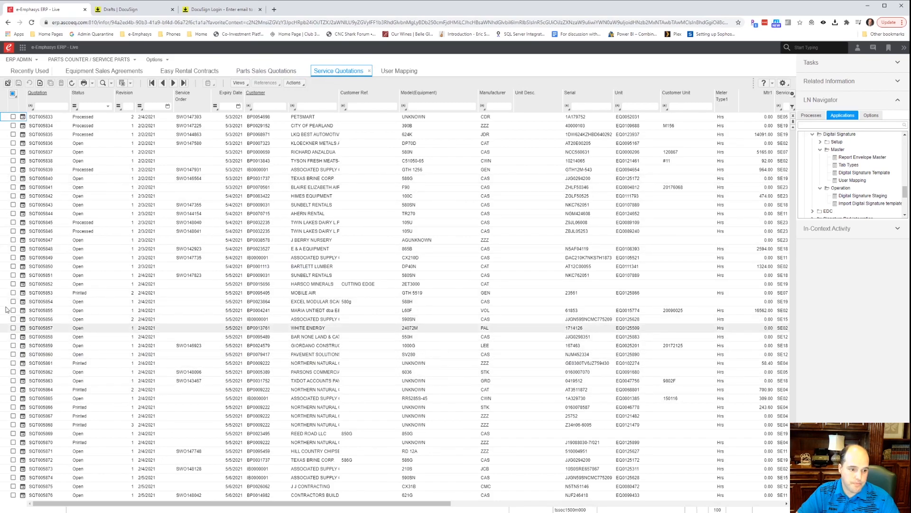
left_click(13, 390)
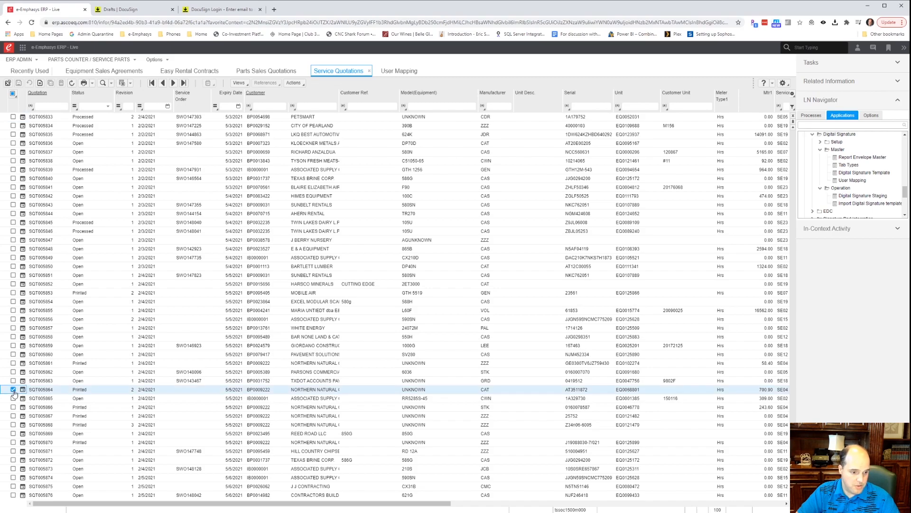
left_click(85, 83)
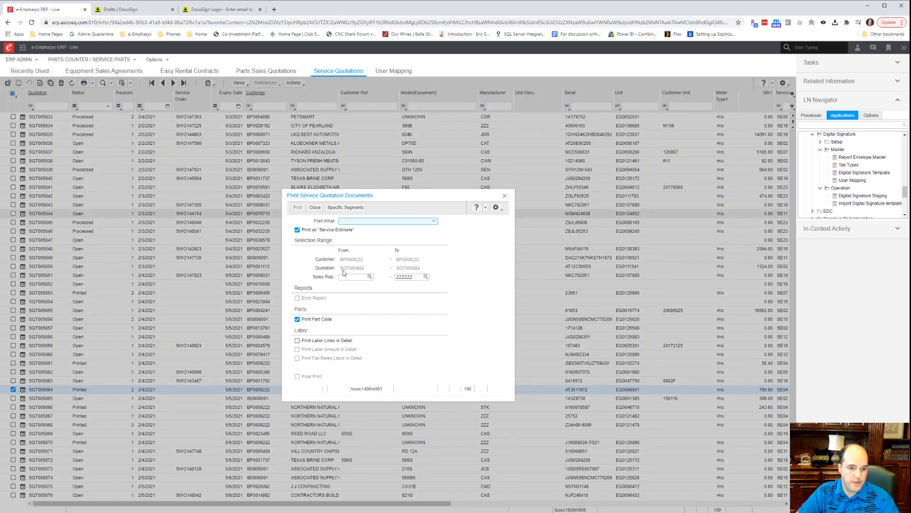
Print the Reprint (External) document to device DCUSGN.
left_click(369, 222)
left_click(363, 247)
left_click(299, 208)
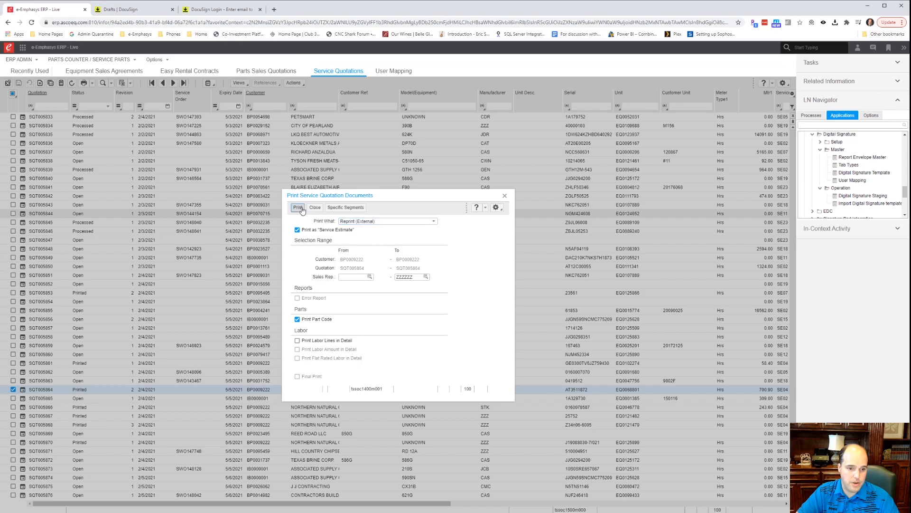
type("DCUSGN")
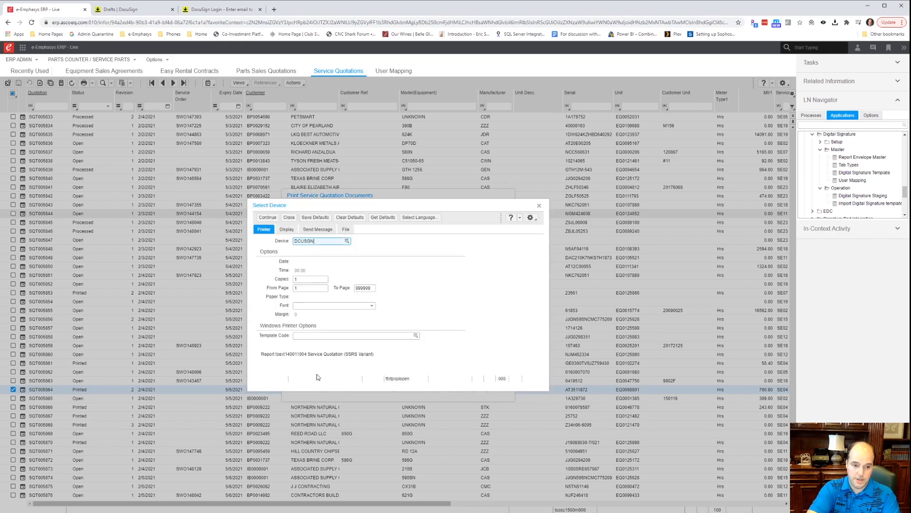
left_click(267, 219)
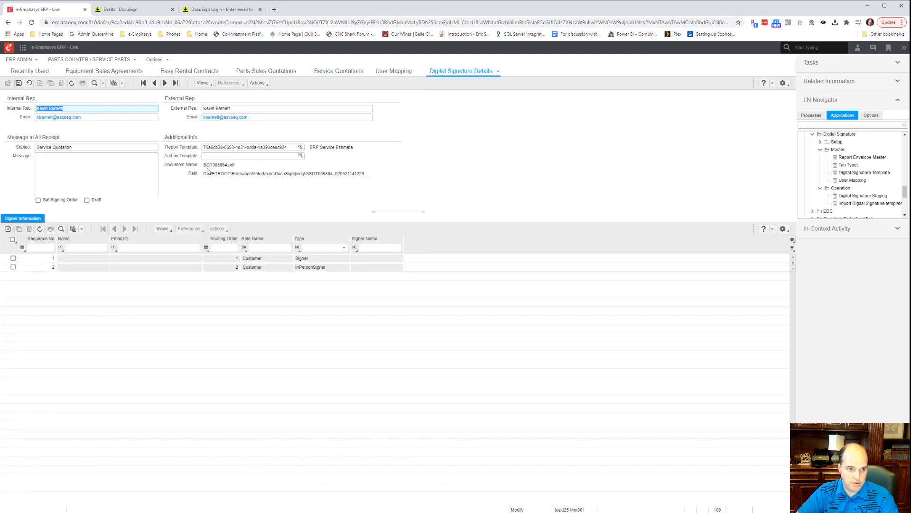
Clear both the internal and external rep e-mails and mark the envelope as a Draft.
left_click(94, 117)
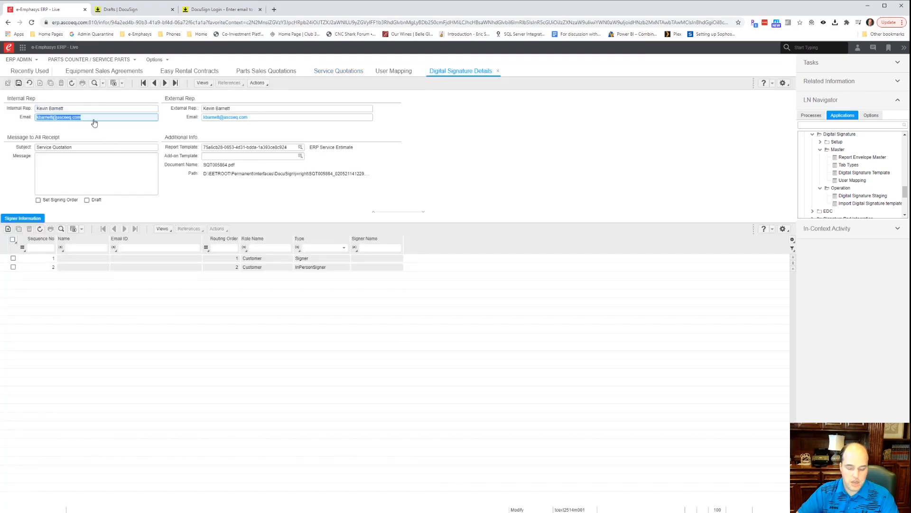
key("Delete")
key("Tab")
key("Tab")
key("Delete")
key("Tab")
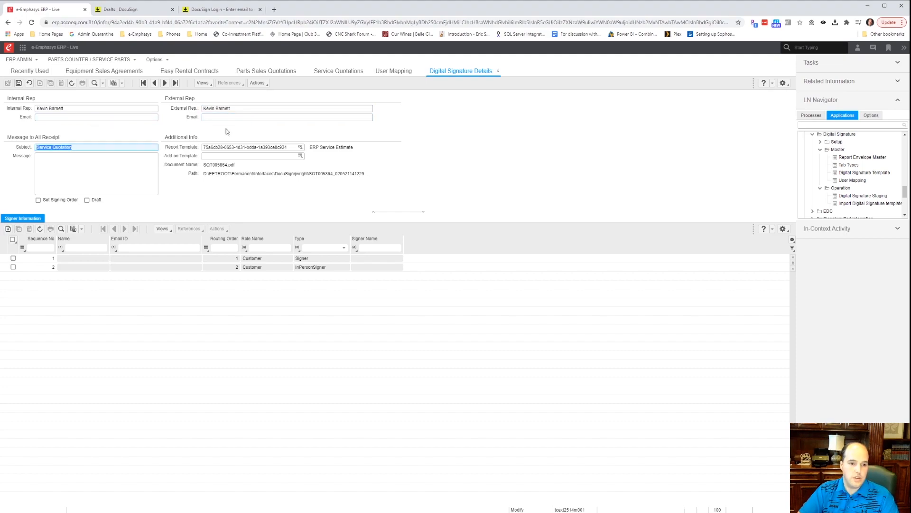
left_click(87, 200)
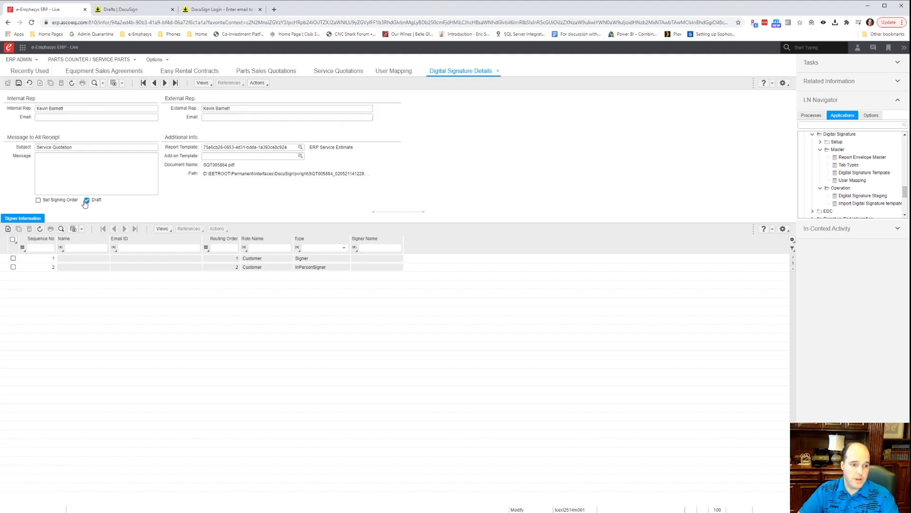
Fill both signer rows with name John and the shared pasted e-mail, second signer Customer.
left_click(86, 258)
type("John")
key("Tab")
key("ctrl+v")
key("Tab")
key("Tab")
key("Tab")
key("Tab")
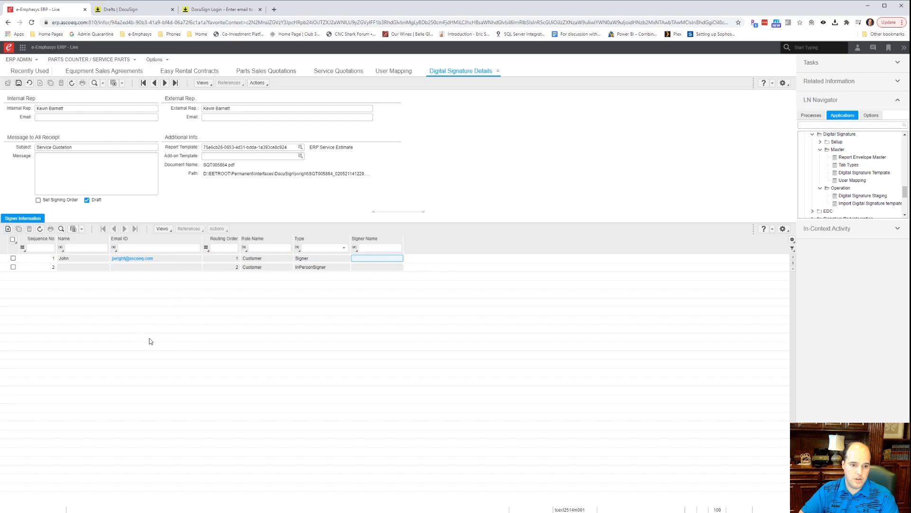
key("Tab")
type("John")
key("Tab")
key("ctrl+v")
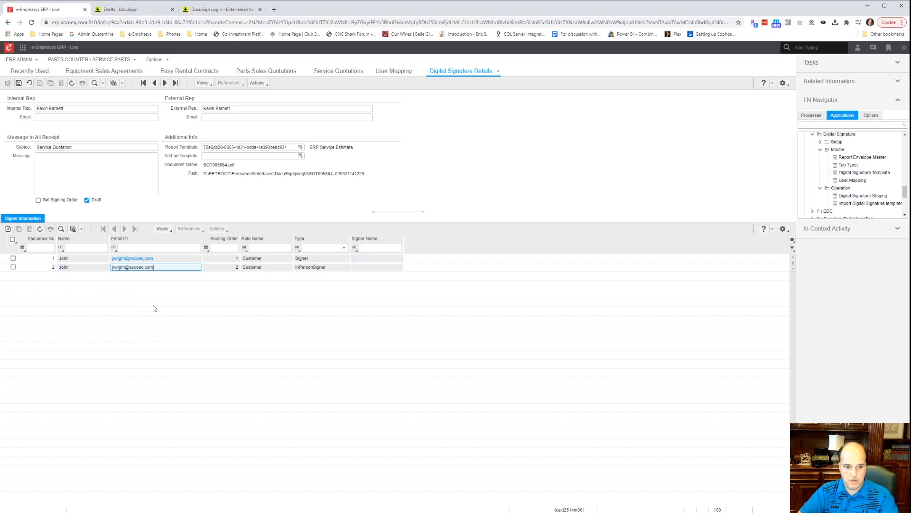
key("Tab")
key("Tab")
key("Tab")
key("Tab")
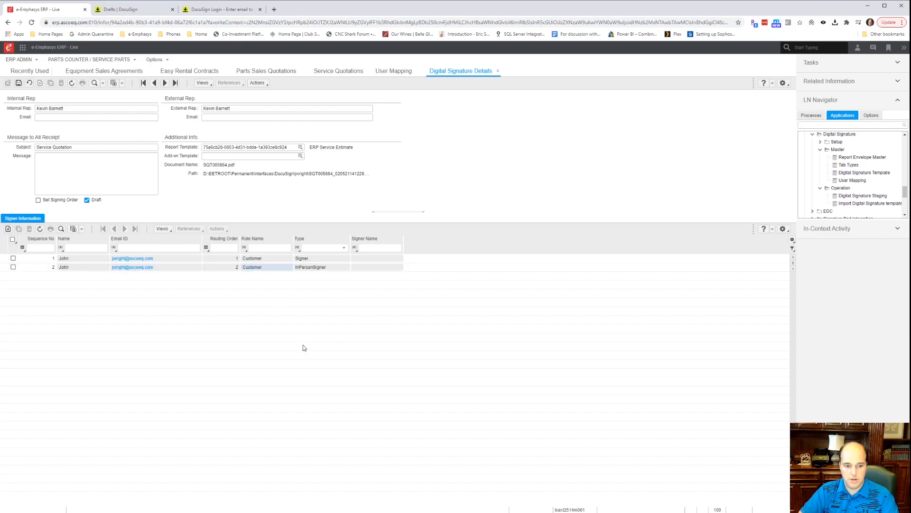
type("Customer")
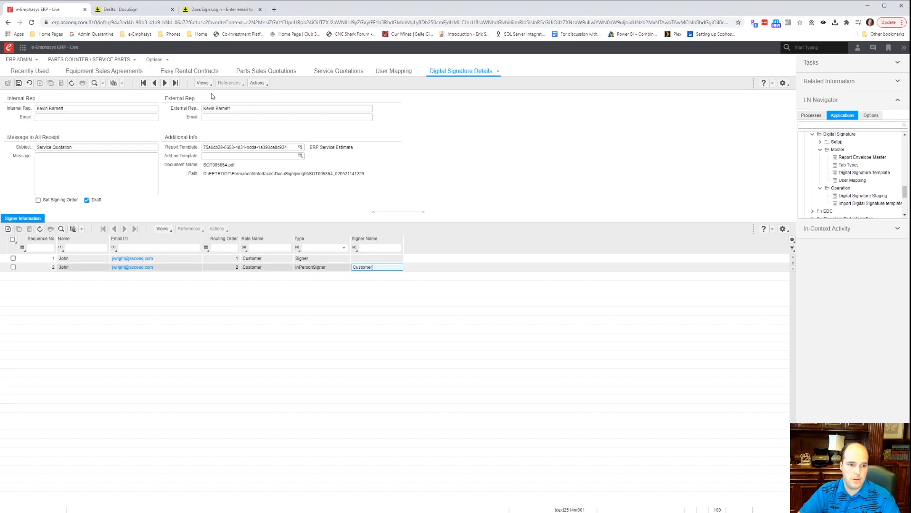
Send SQT005864's signature request to DocuSign and acknowledge completion.
left_click(256, 83)
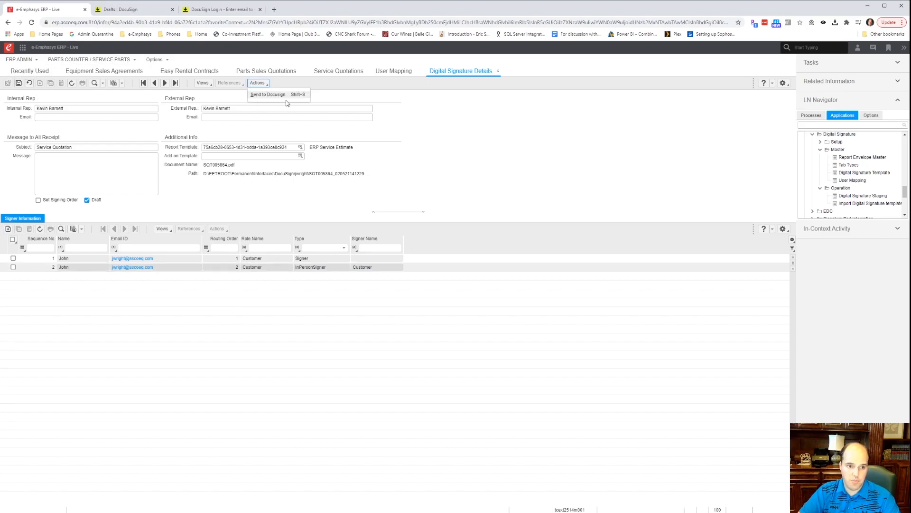
left_click(261, 97)
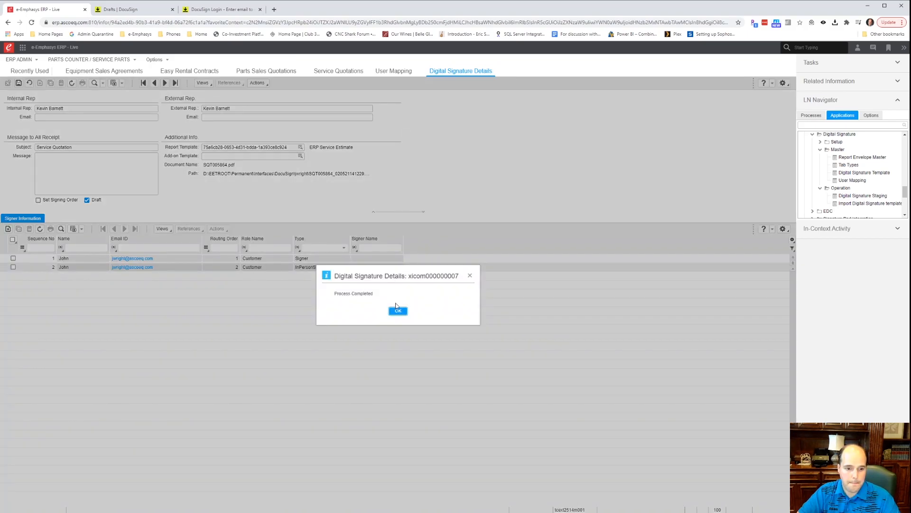
left_click(397, 310)
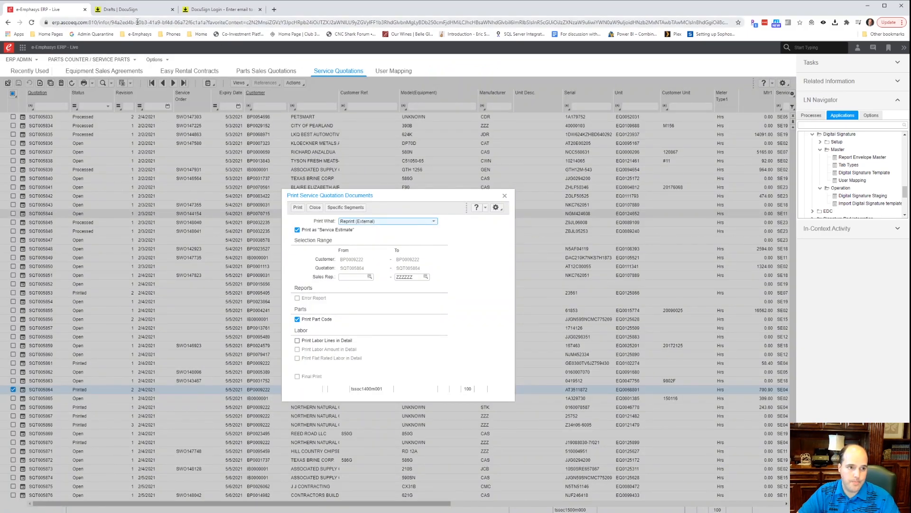
Refresh DocuSign Drafts and open the Service Quotation draft to review its signer, in-person Customer signer and subject.
left_click(124, 9)
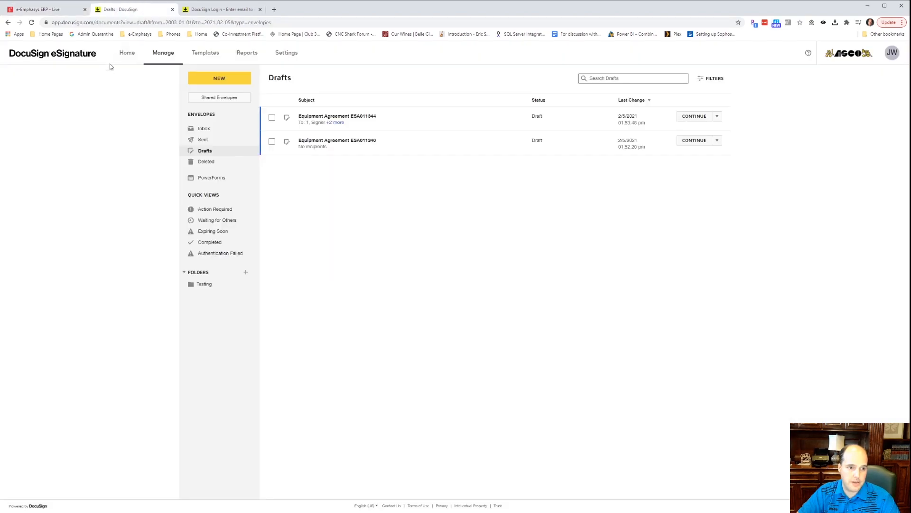
left_click(31, 24)
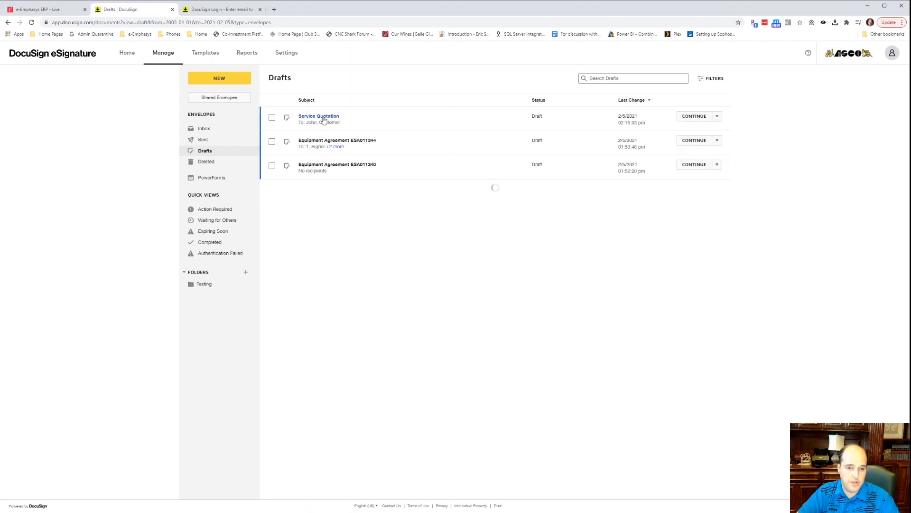
left_click(326, 121)
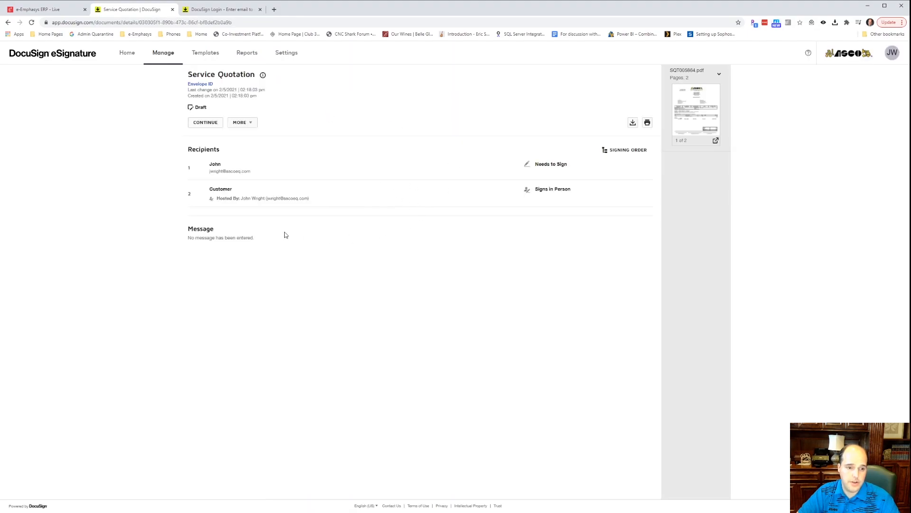
left_click(204, 123)
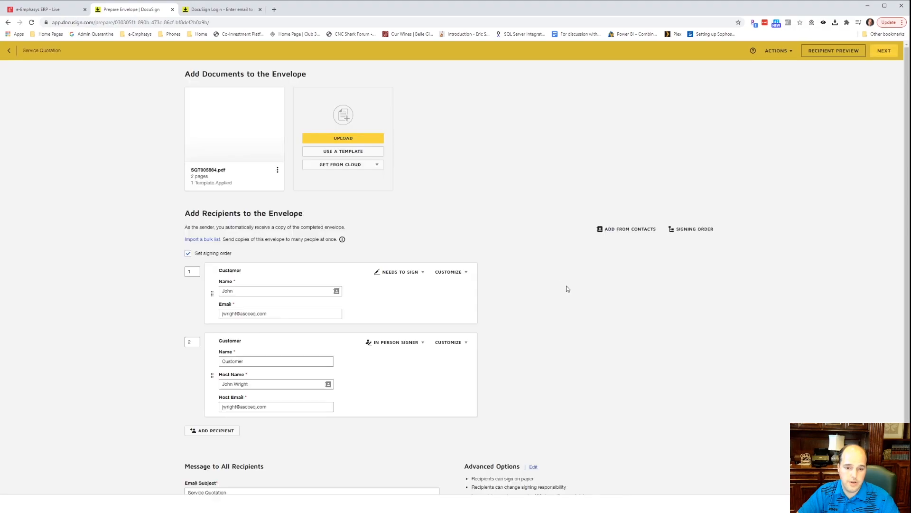
scroll(323, 437, "down", 2)
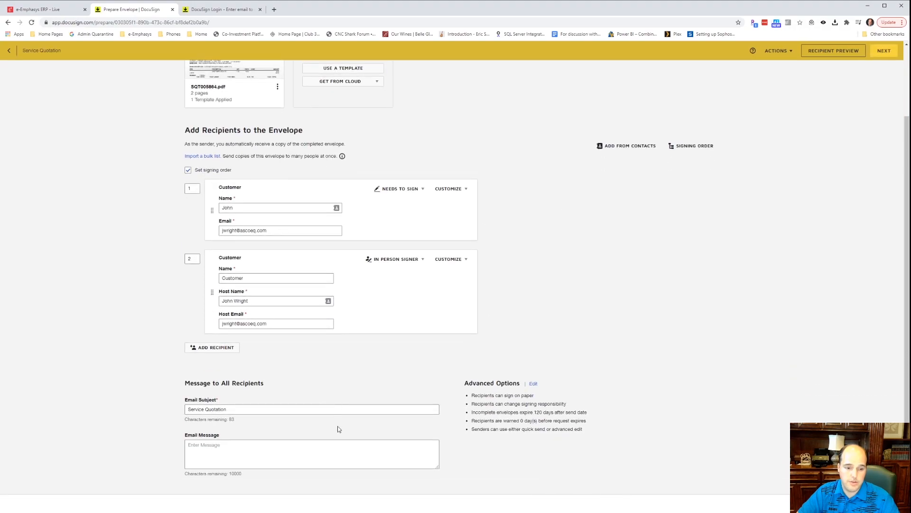
On Add Fields, scroll through SQT005864.pdf to check the placed signature, name and date fields.
left_click(884, 503)
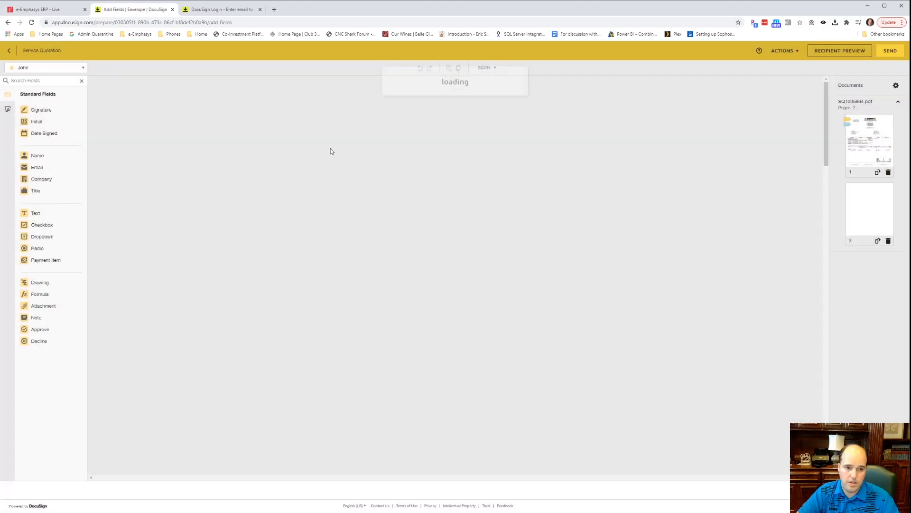
scroll(520, 281, "down", 10)
scroll(531, 277, "down", 10)
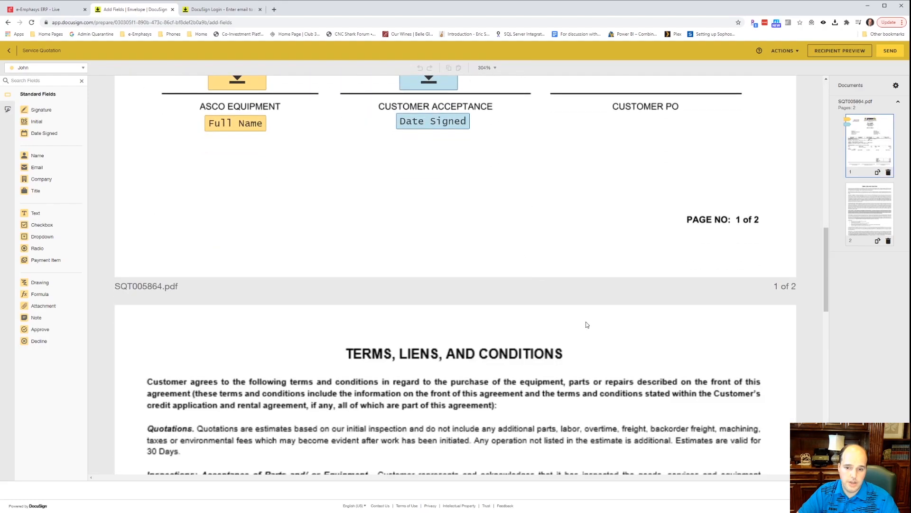
scroll(588, 323, "up", 9)
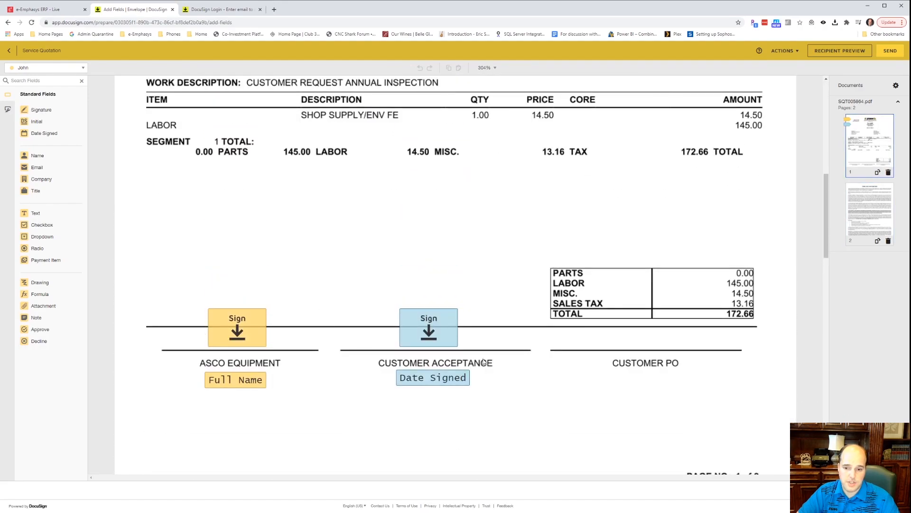
scroll(489, 357, "up", 5)
scroll(491, 358, "up", 3)
scroll(492, 356, "down", 20)
scroll(493, 352, "up", 12)
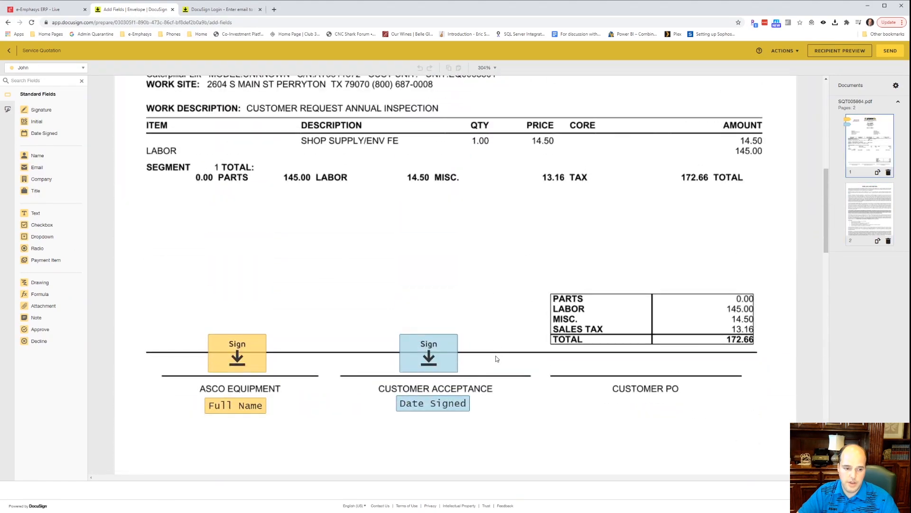
Discard the Service Quotation draft from the Actions menu and confirm.
left_click(784, 50)
left_click(778, 88)
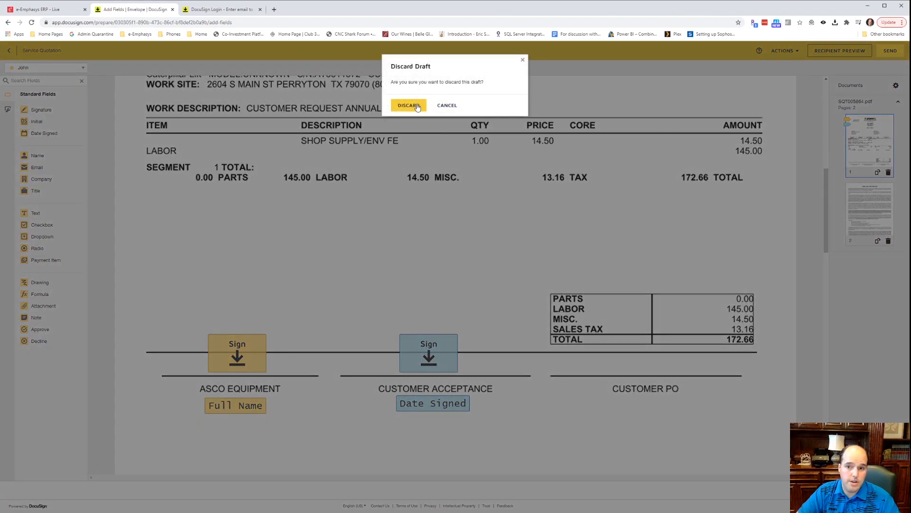
left_click(417, 106)
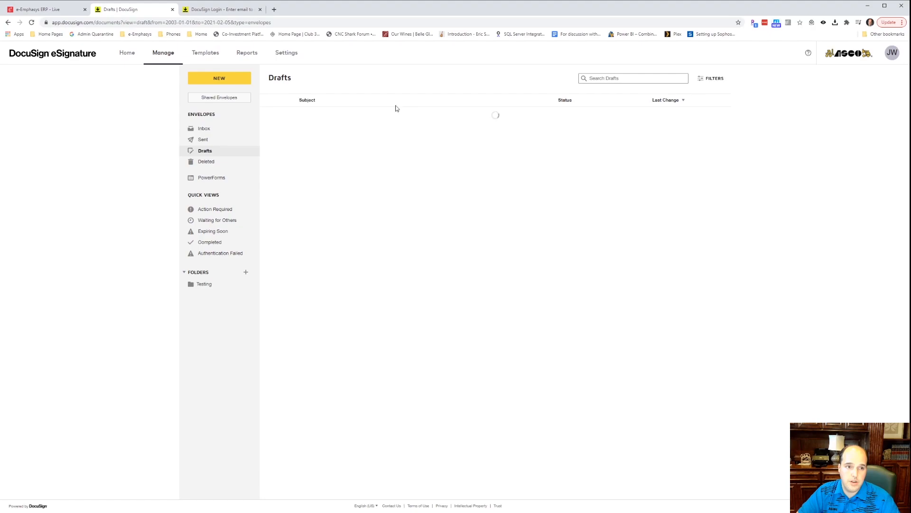
Verify the Service Quotation draft is gone from Drafts, check the account menu, and return to the ERP.
left_click(41, 10)
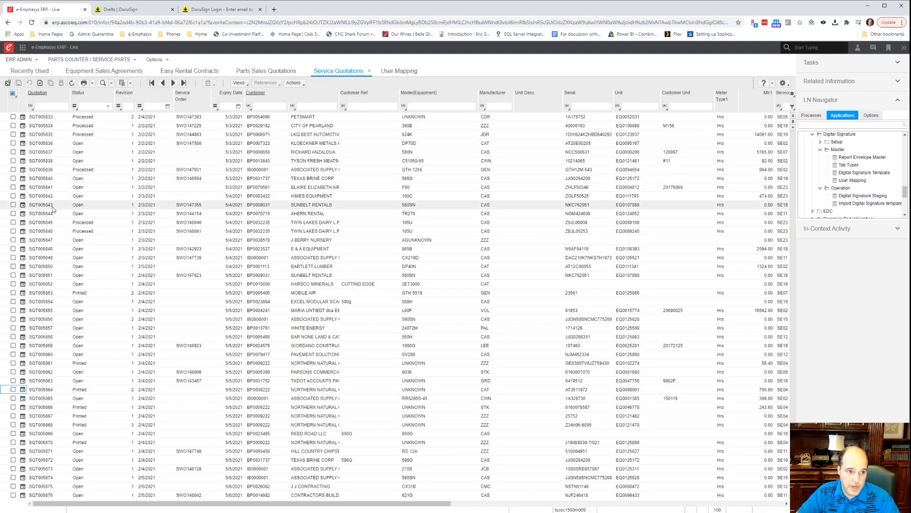
left_click(132, 14)
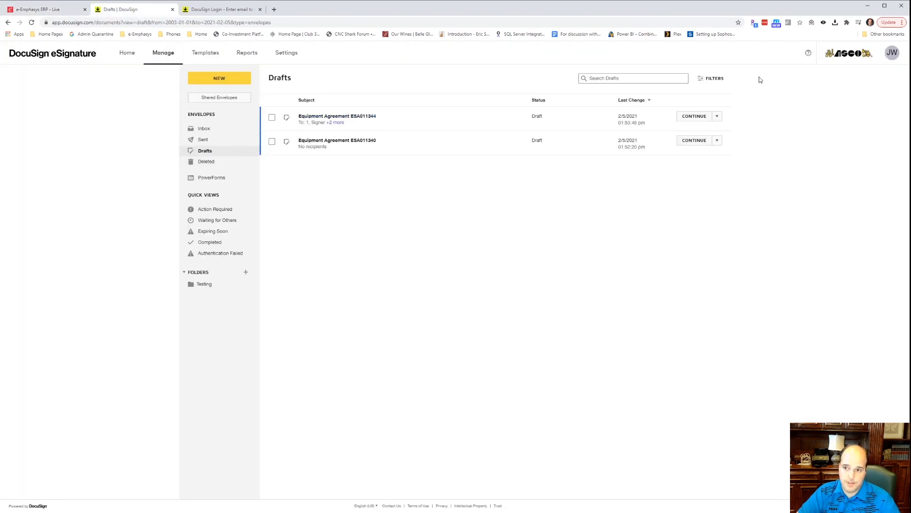
left_click(892, 52)
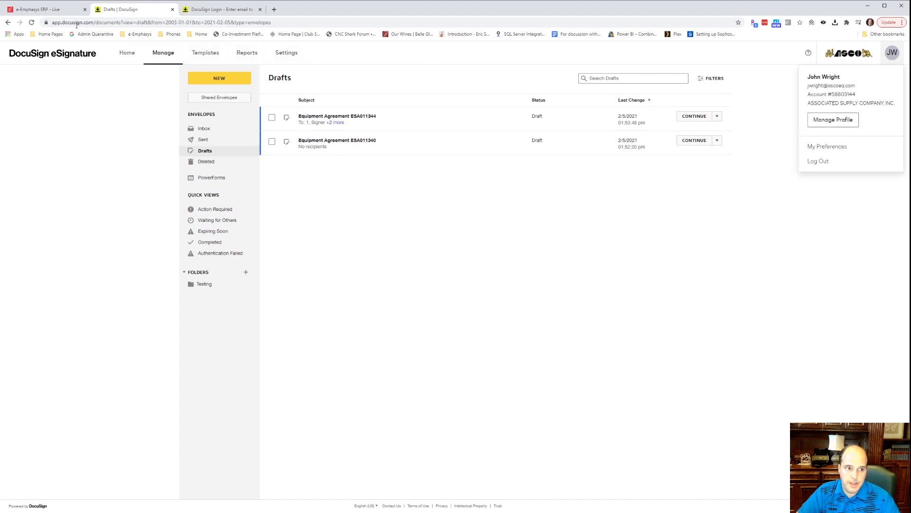
left_click(37, 11)
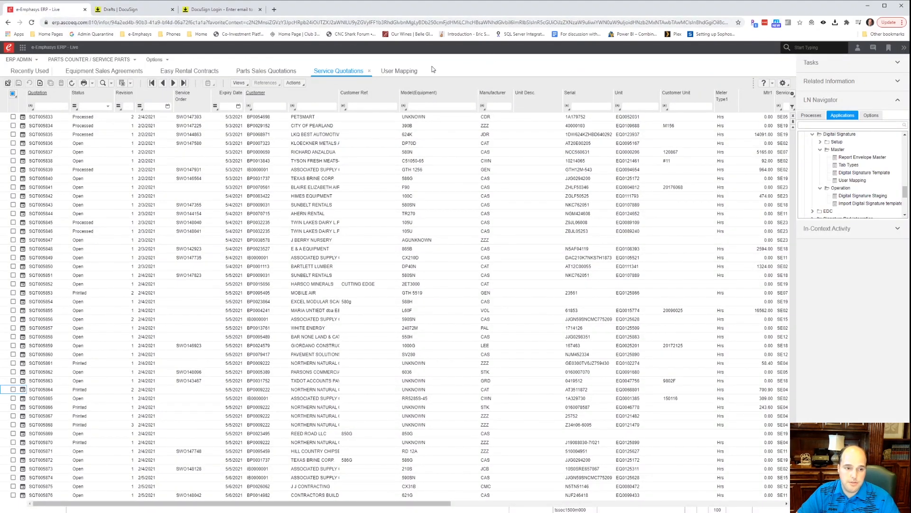
Open User Mapping and select then deselect the ERP user mapped to the DocuSign account and integrator key.
left_click(394, 71)
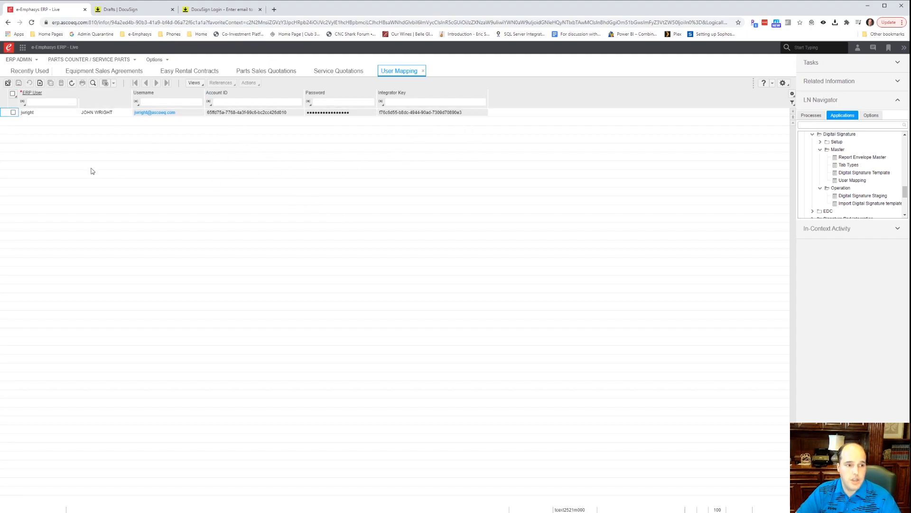
left_click(25, 112)
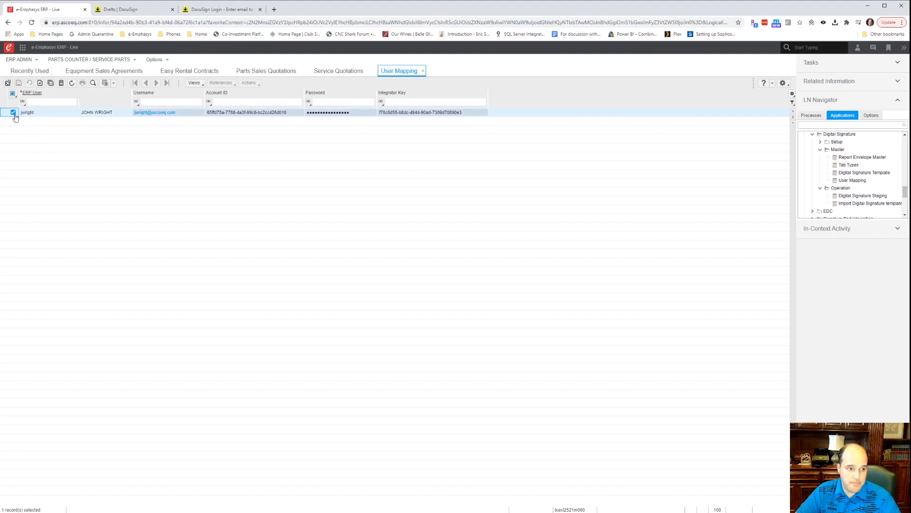
left_click(14, 114)
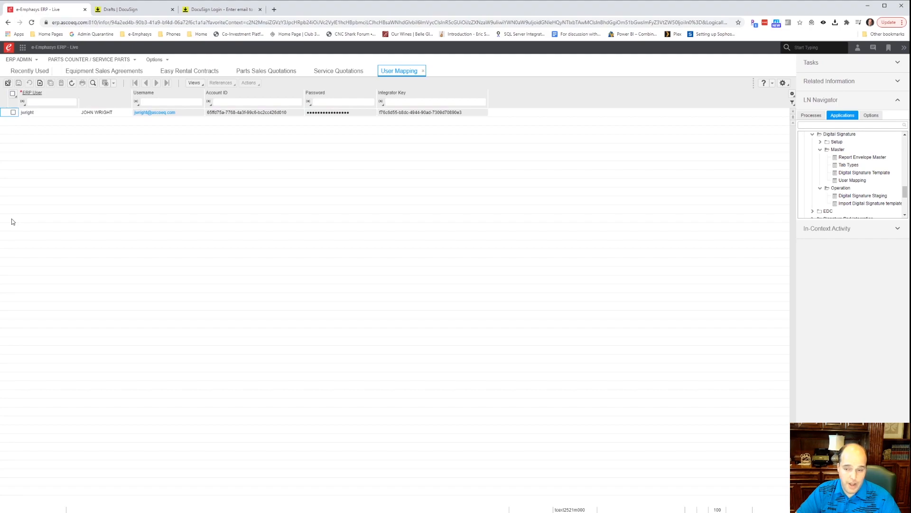